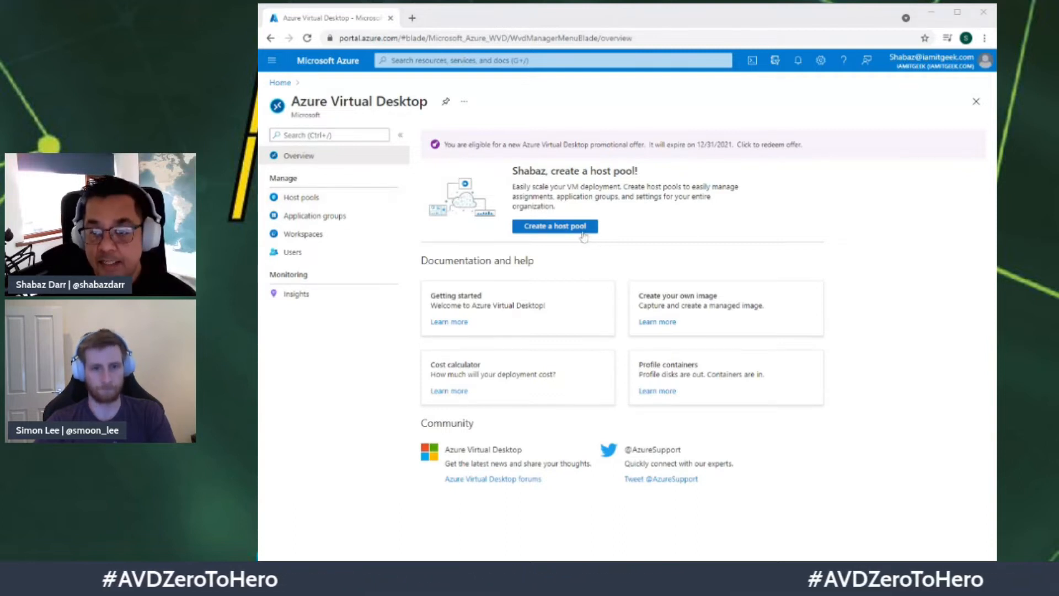
Step: Go to Host pools and begin creating a new host pool
click(358, 197)
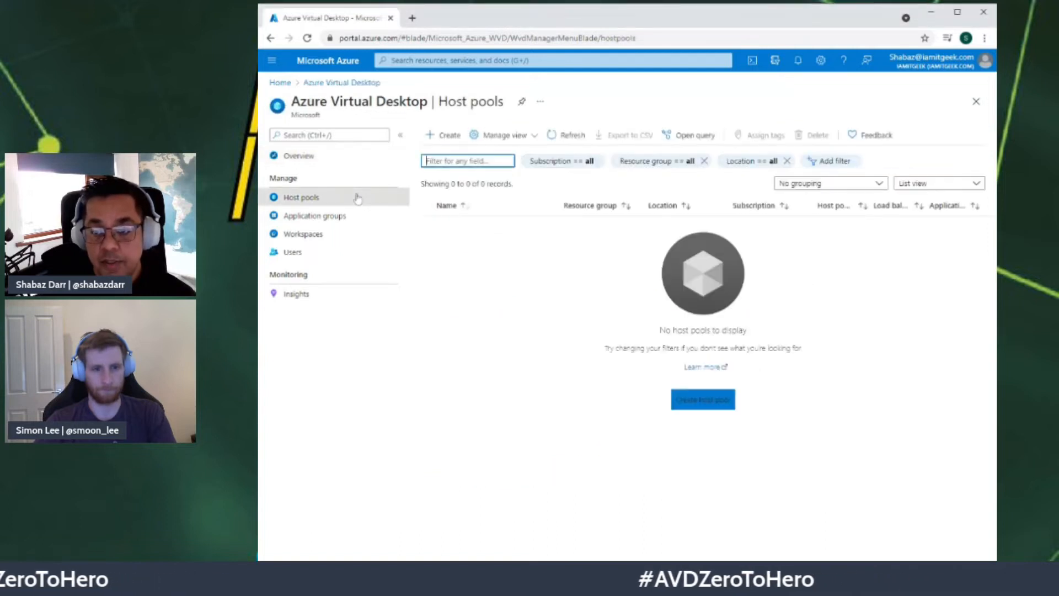
click(445, 137)
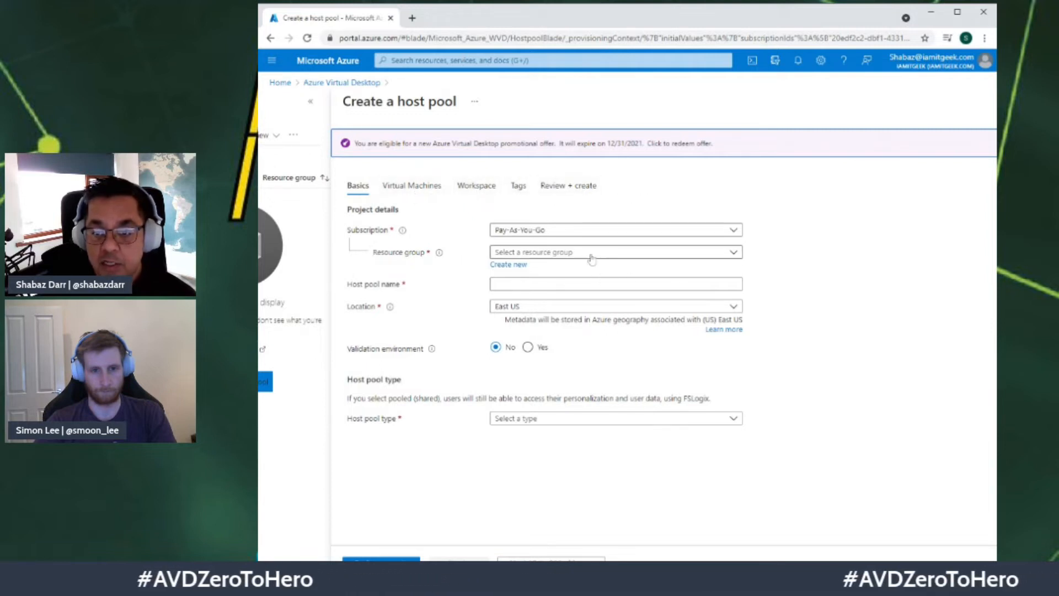
Step: Choose resource group ITGEEKRG01 and enter the host pool name ITGEEKHP01
click(559, 254)
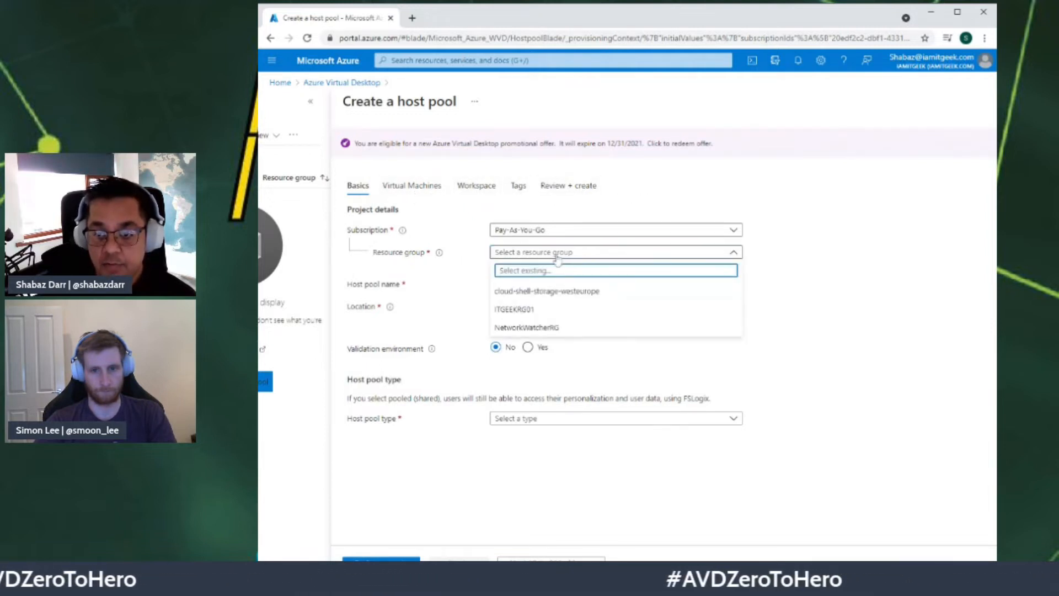
click(525, 312)
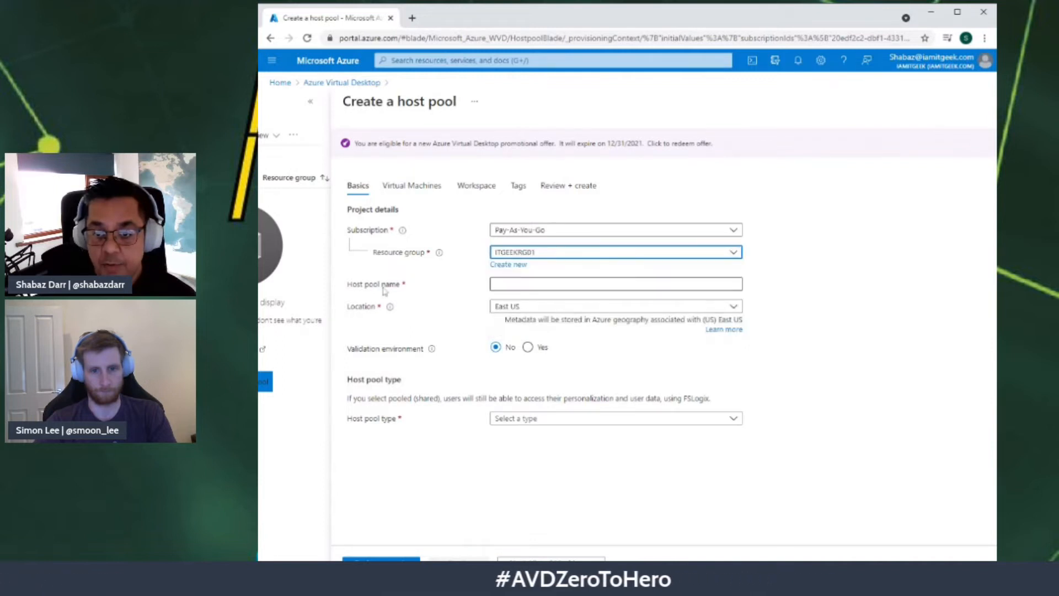
click(538, 284)
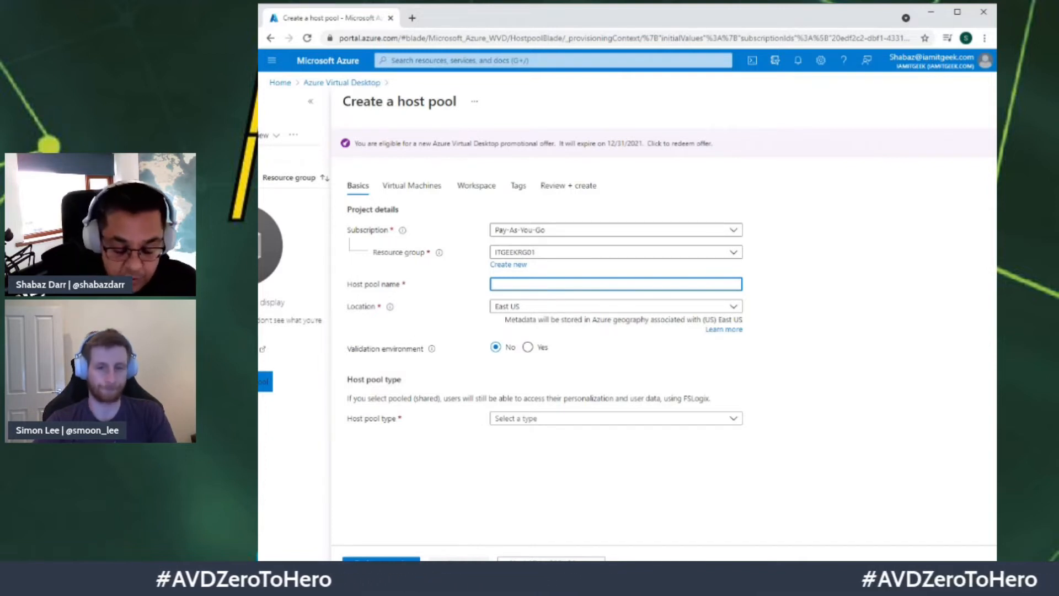
text(ITGEEKHP01)
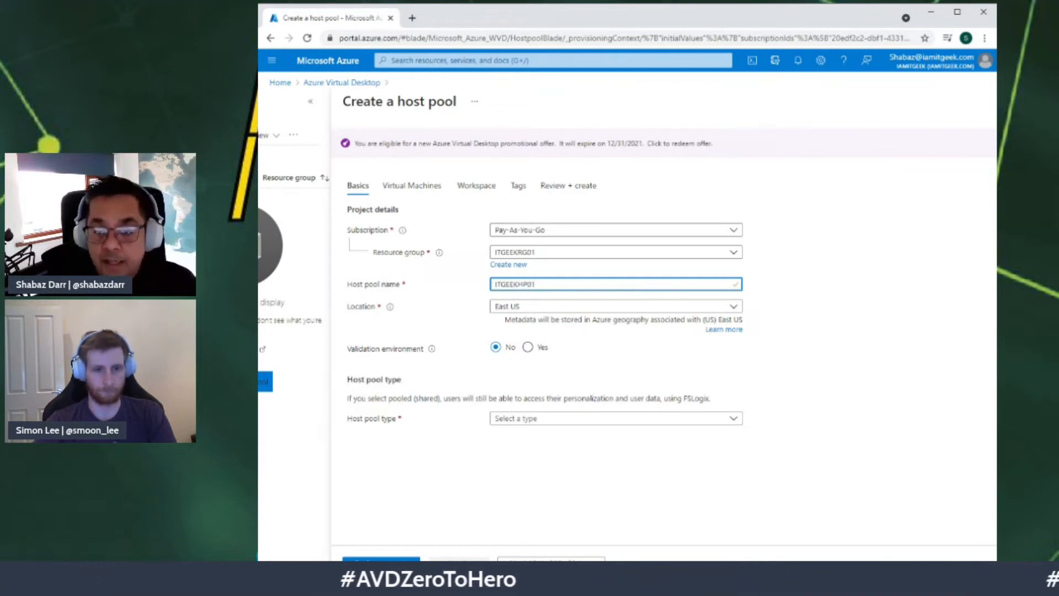
mouse_move(391, 310)
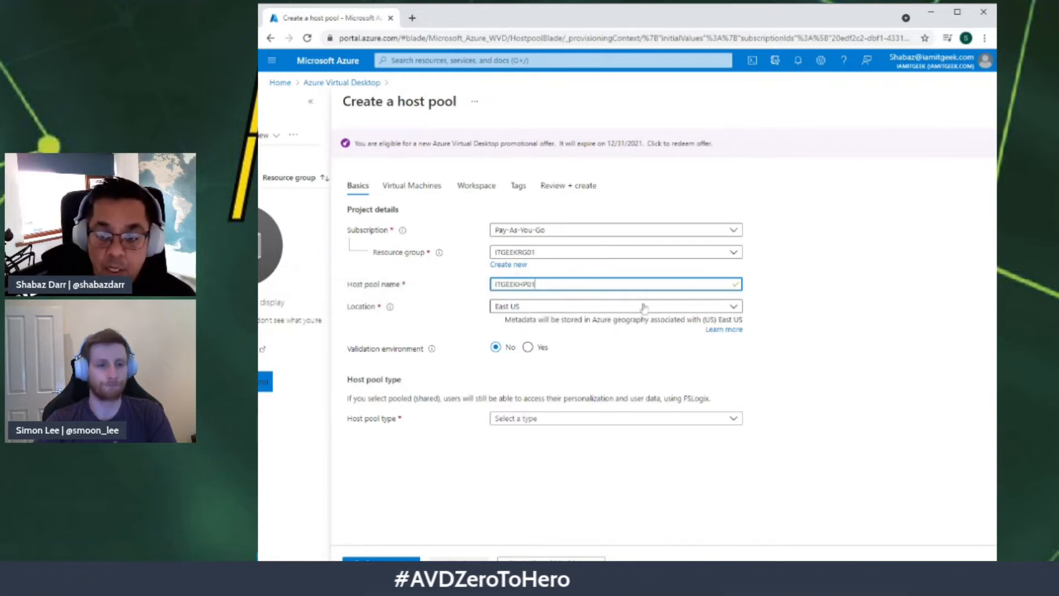
Step: Set the host pool location to UK South, leaving validation environment at No
click(734, 307)
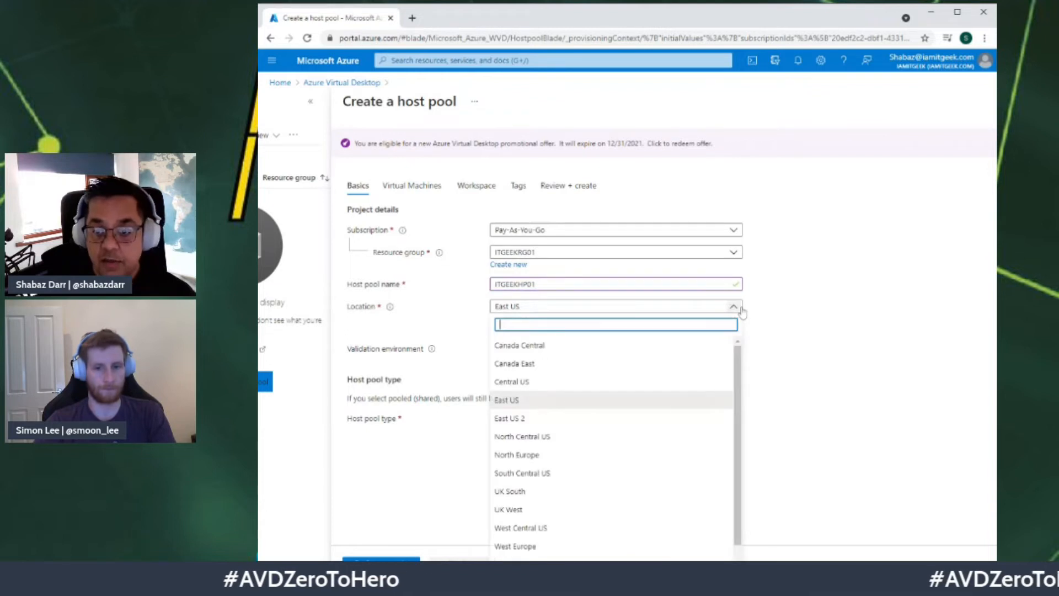
click(510, 492)
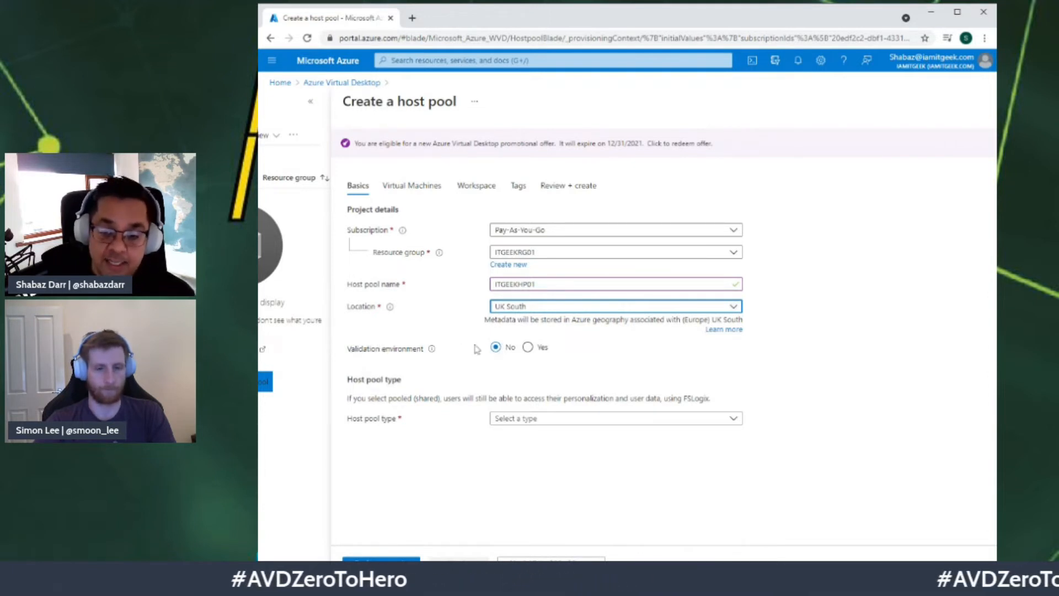
mouse_move(432, 349)
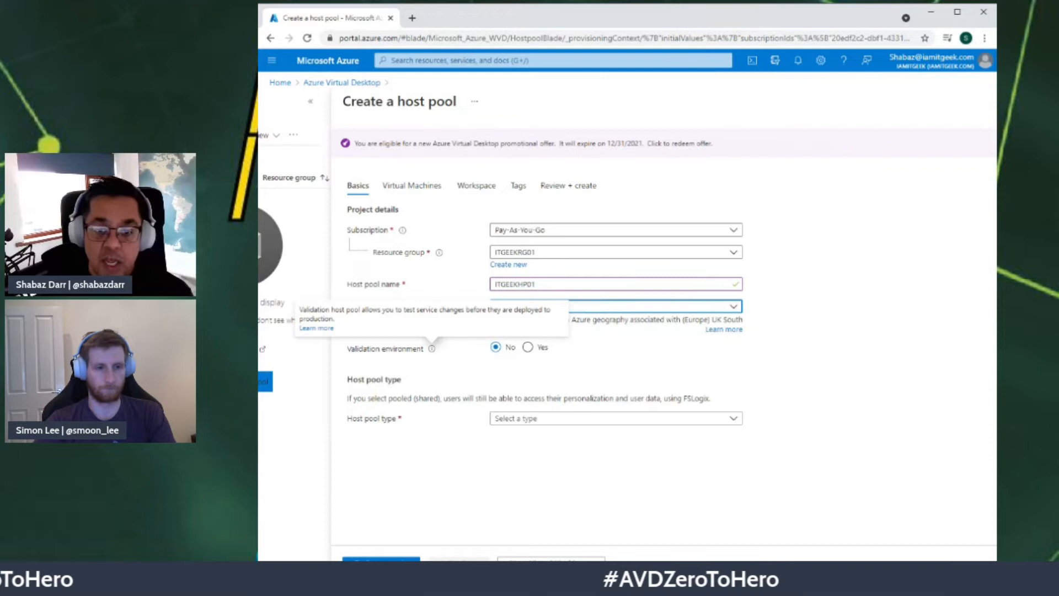
click(260, 337)
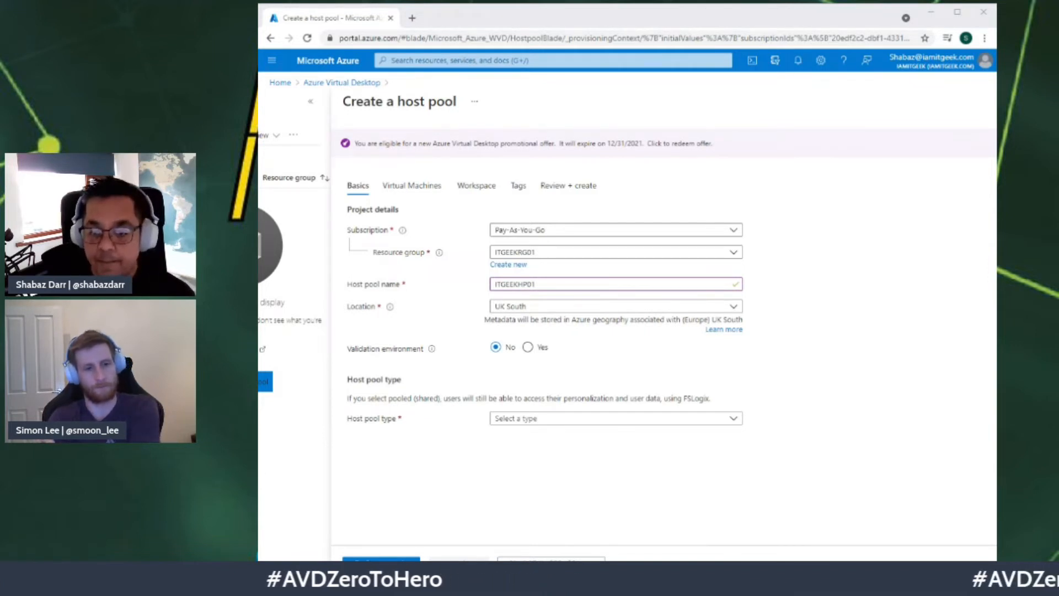
click(548, 420)
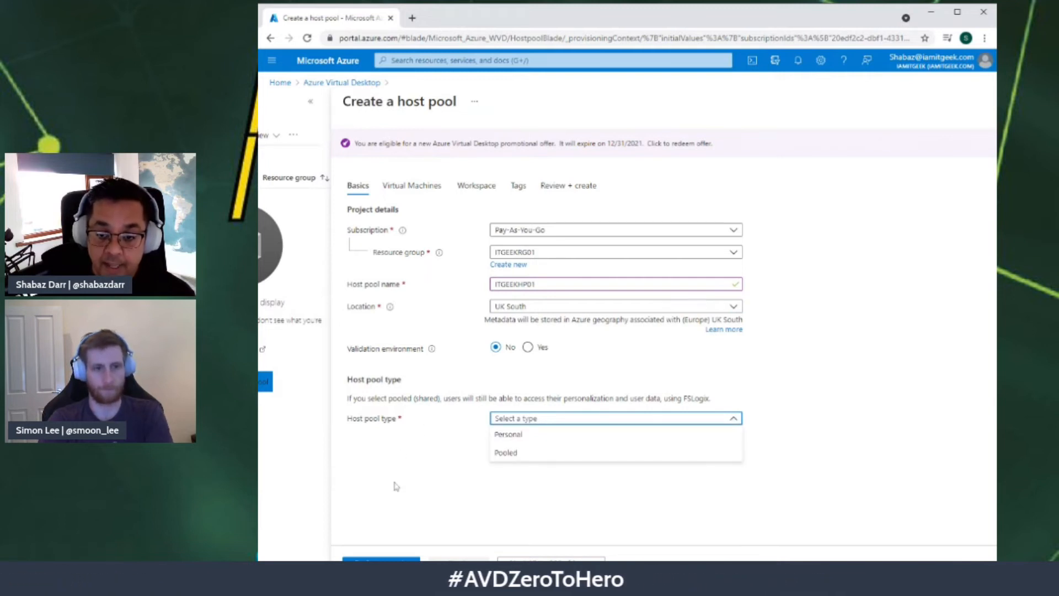
Step: Try the Personal host pool type and review its Automatic assignment setting
click(528, 435)
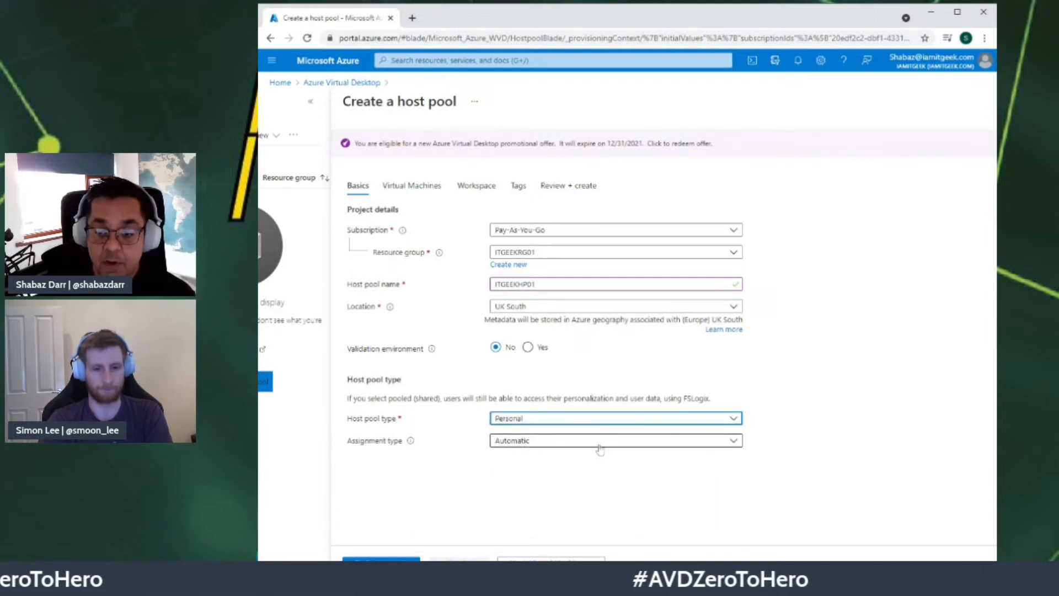
click(726, 445)
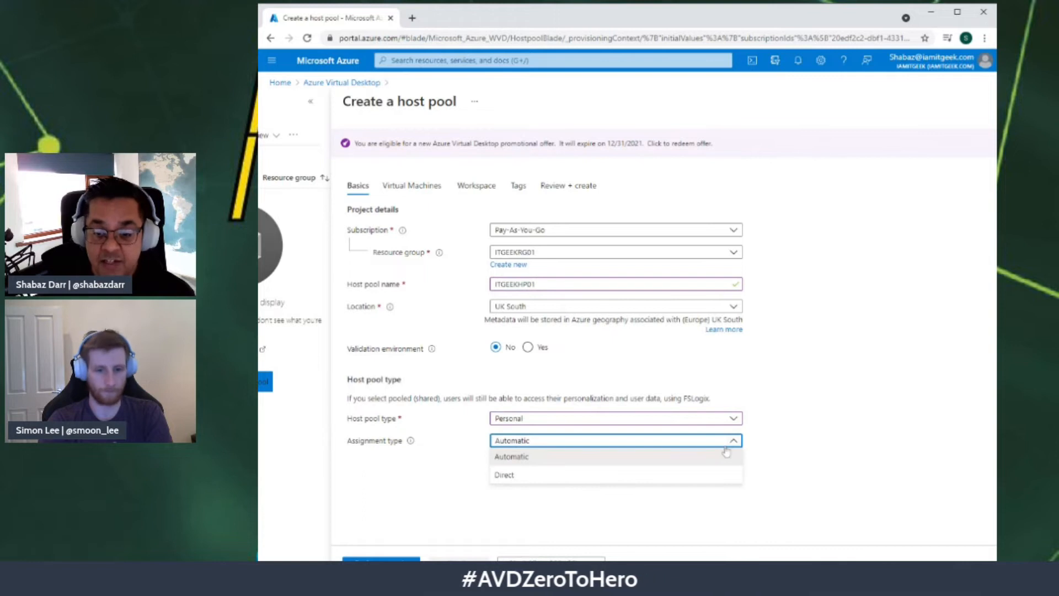
click(434, 456)
mouse_move(411, 443)
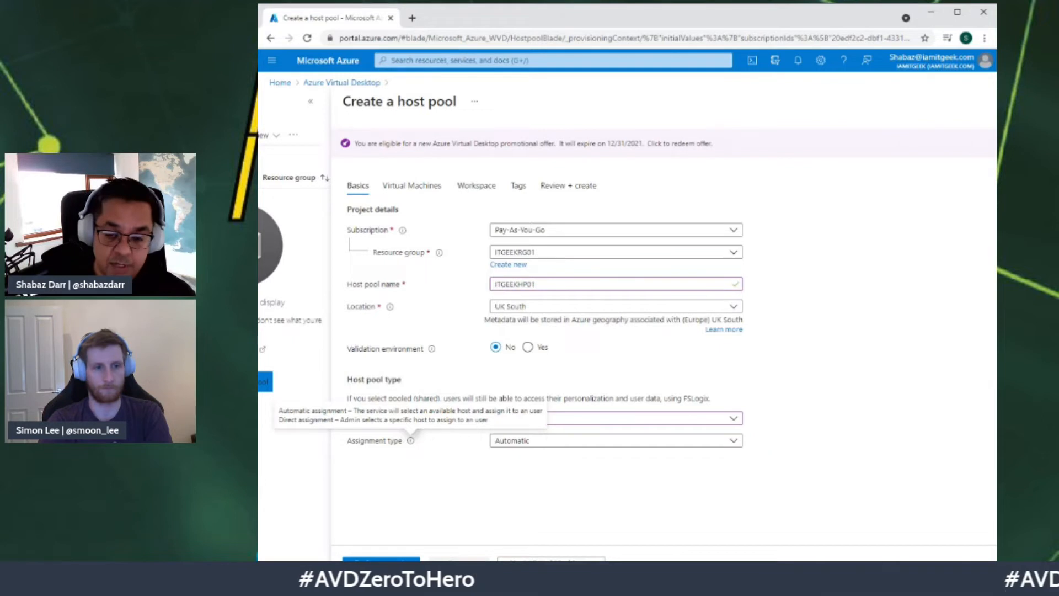
Step: Switch the host pool type to Pooled, keeping Breadth-first load balancing
click(524, 419)
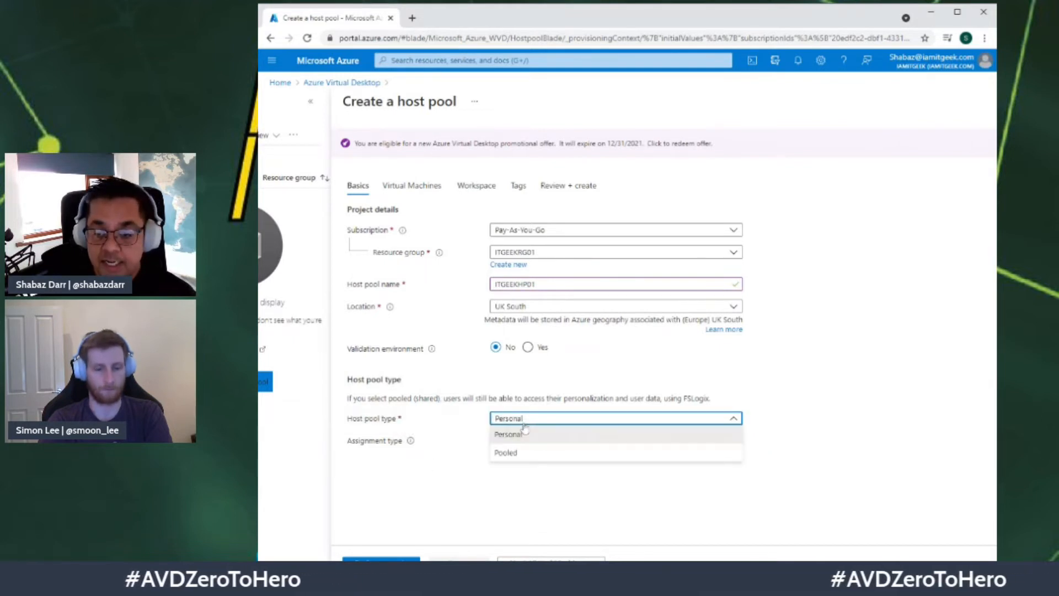
click(506, 453)
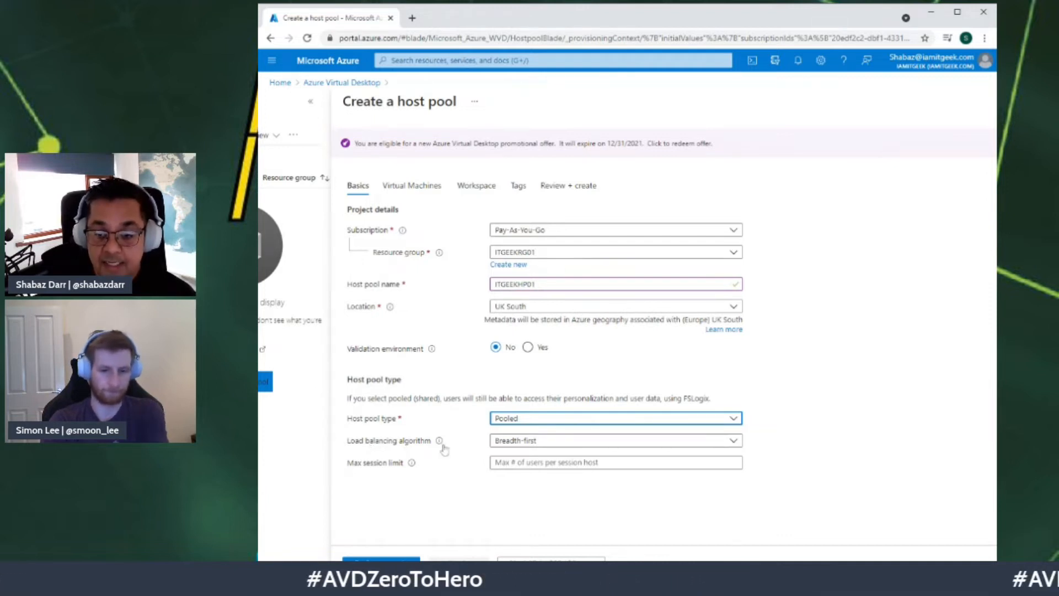
click(529, 444)
click(530, 446)
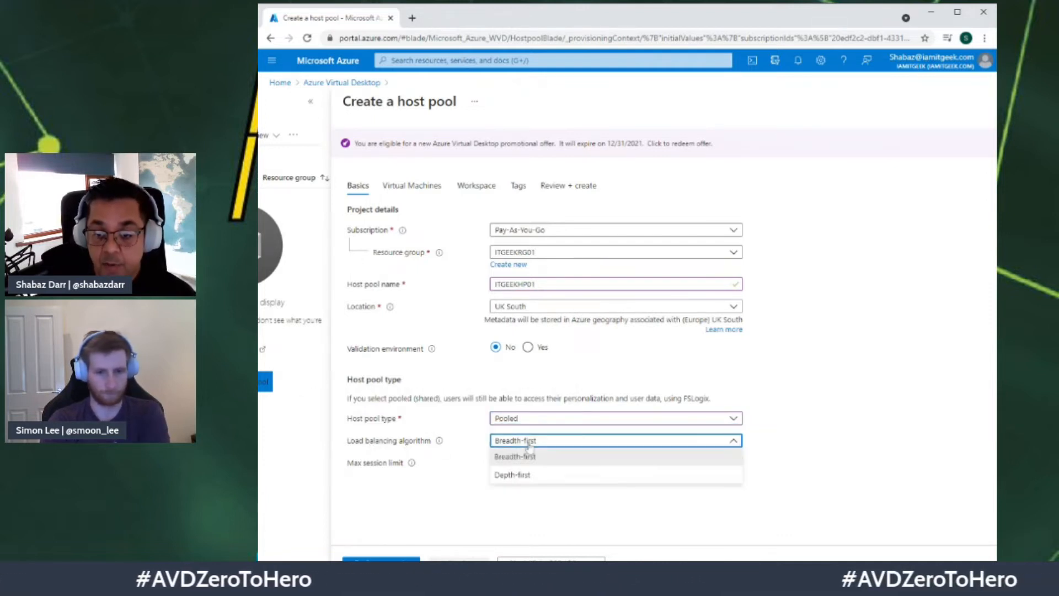
click(457, 450)
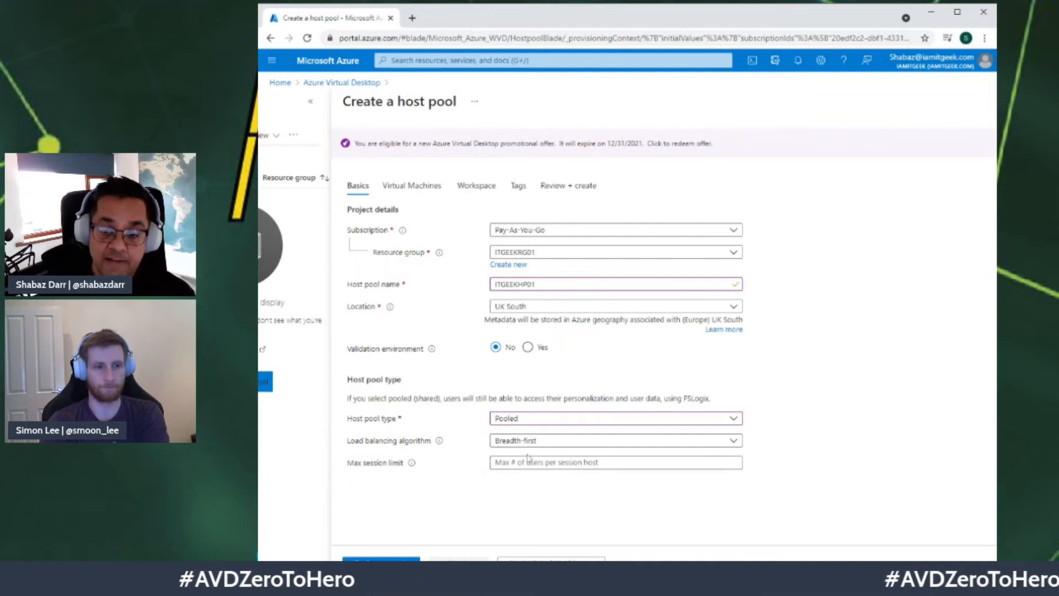
Step: Set max sessions to 5, keep Breadth-first load balancing, and advance to Virtual Machines
click(616, 462)
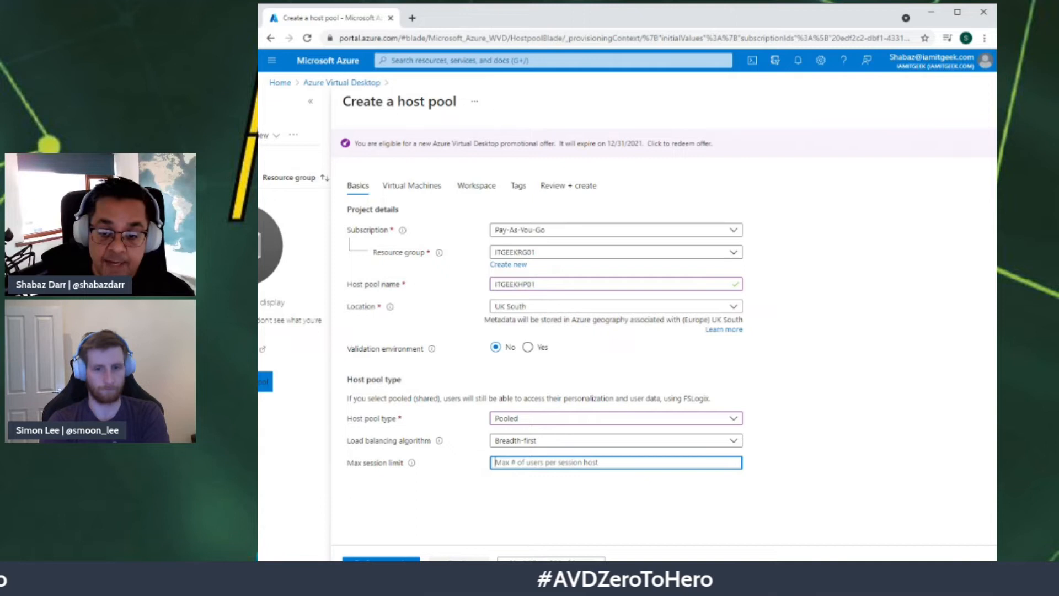
text(5)
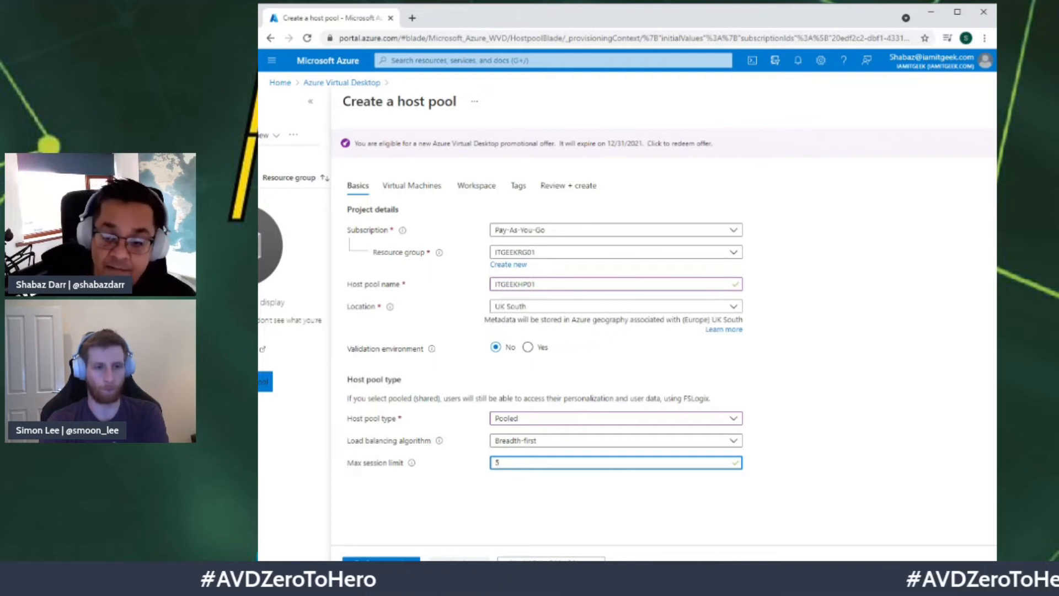
click(543, 440)
click(519, 475)
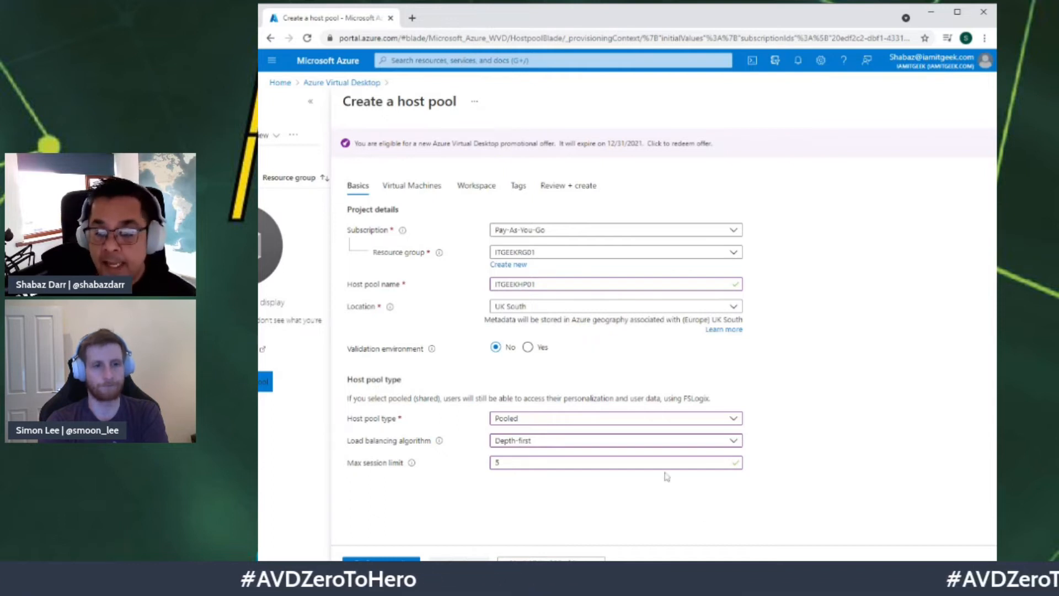
click(619, 441)
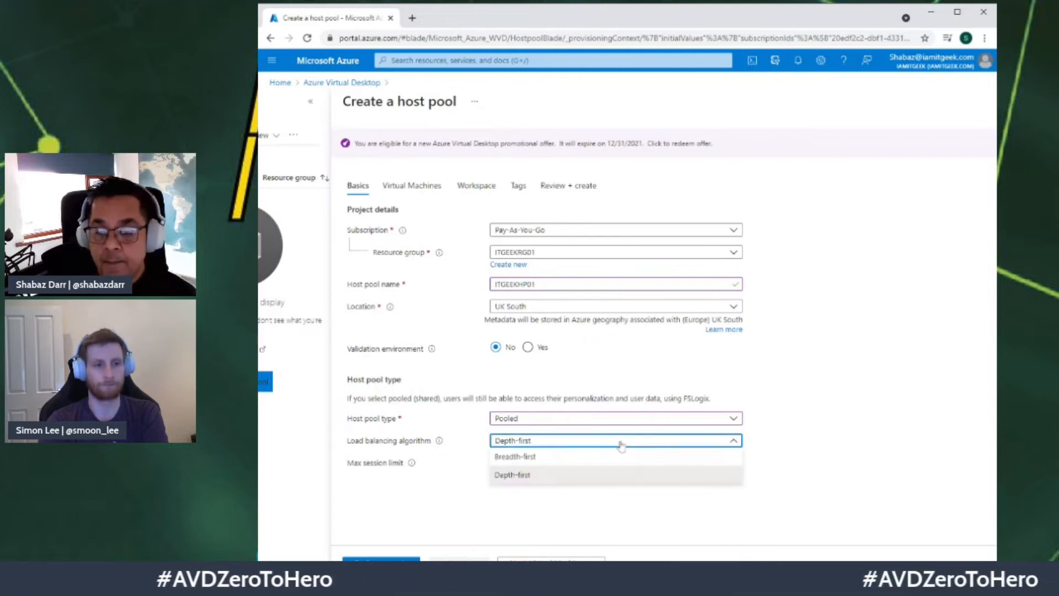
click(560, 460)
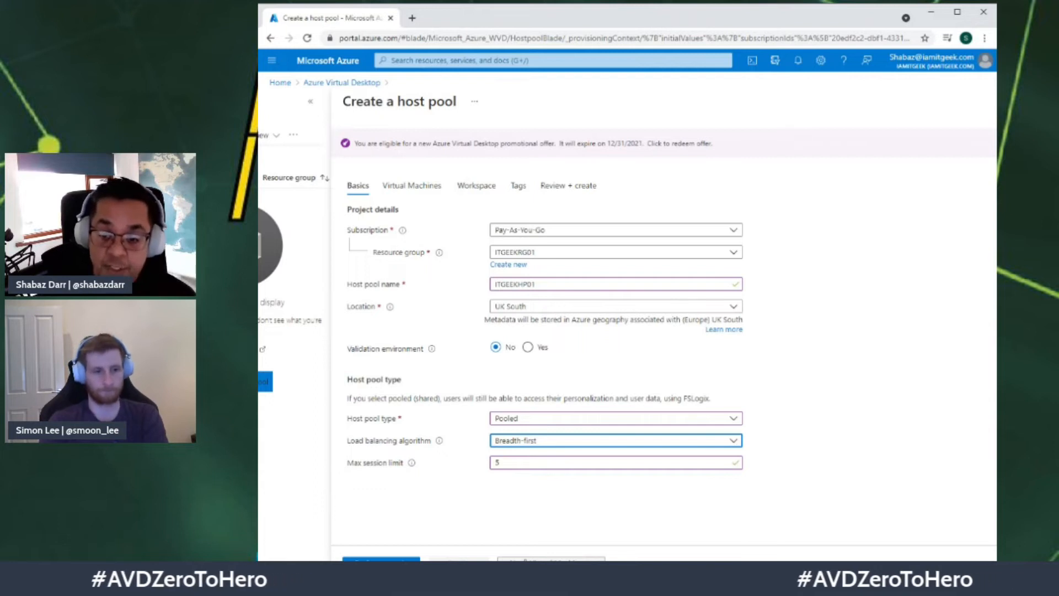
click(526, 561)
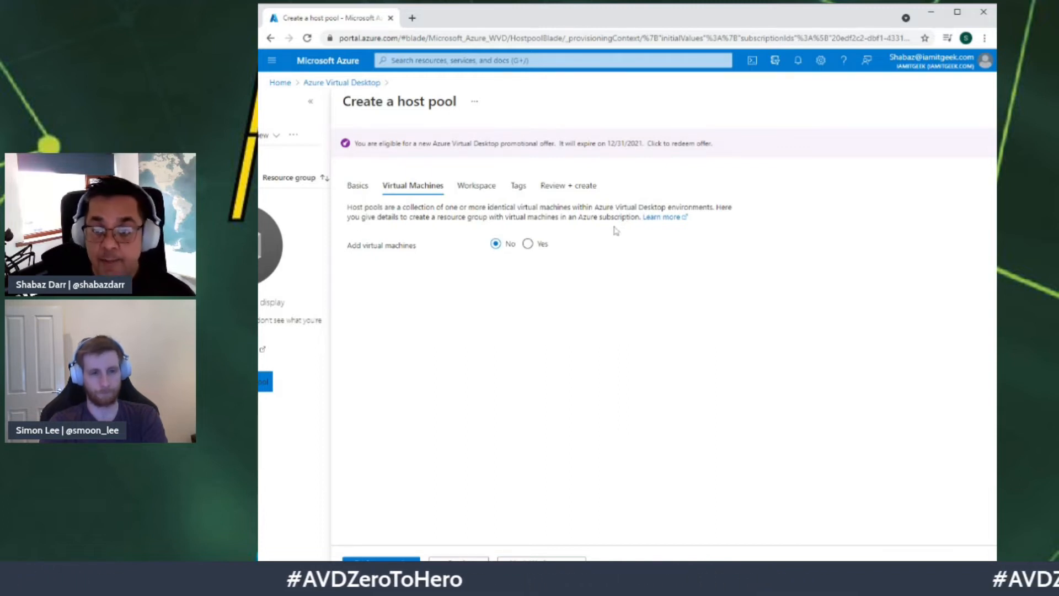
Step: Choose Yes to add virtual machines and replace the name prefix with ITGVDI
click(538, 247)
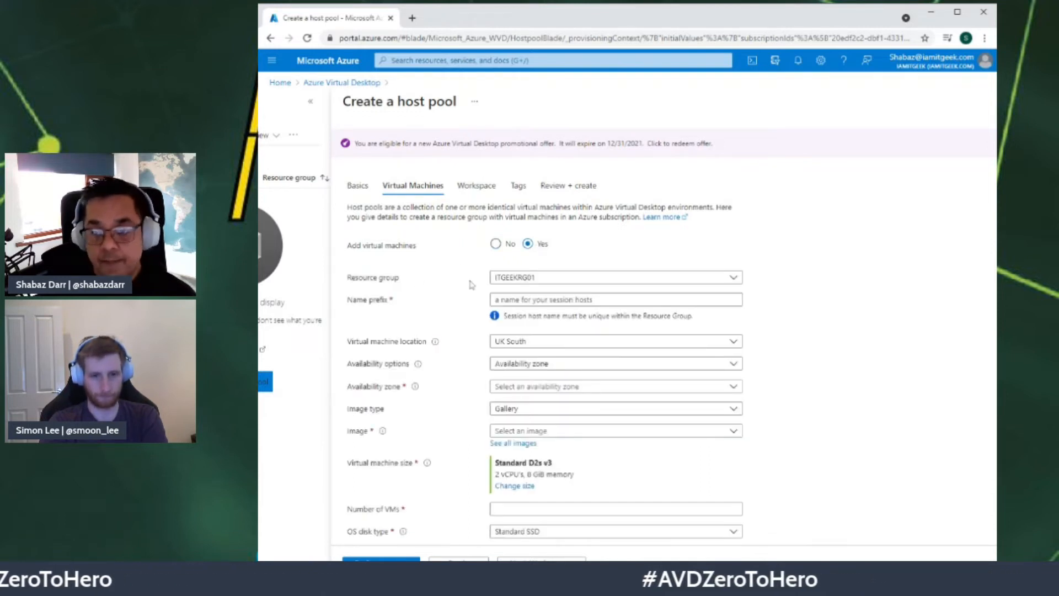
click(547, 299)
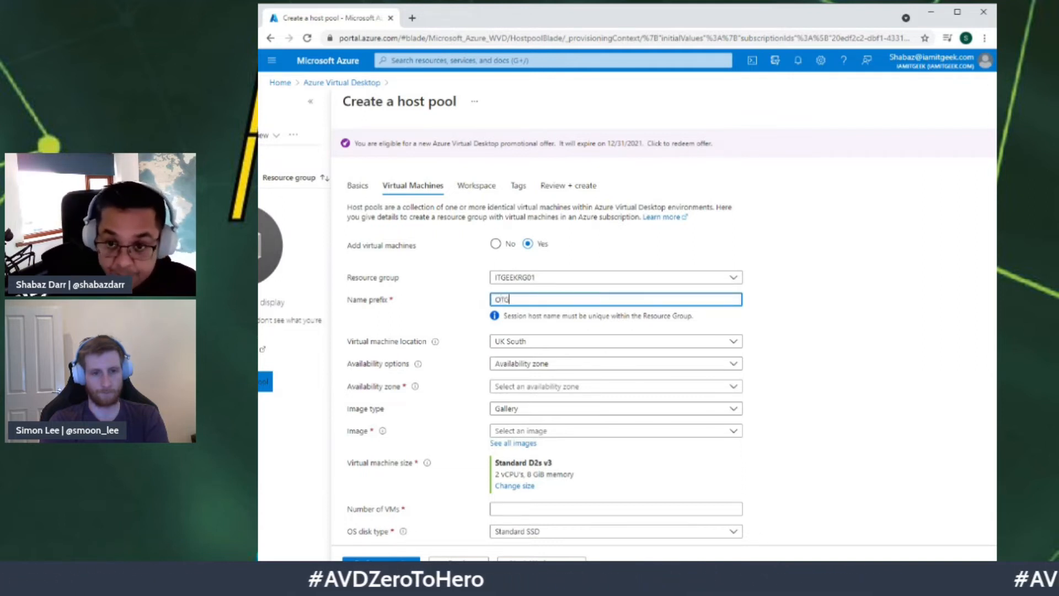
key(BackSpace)
key(BackSpace)
text(ITG)
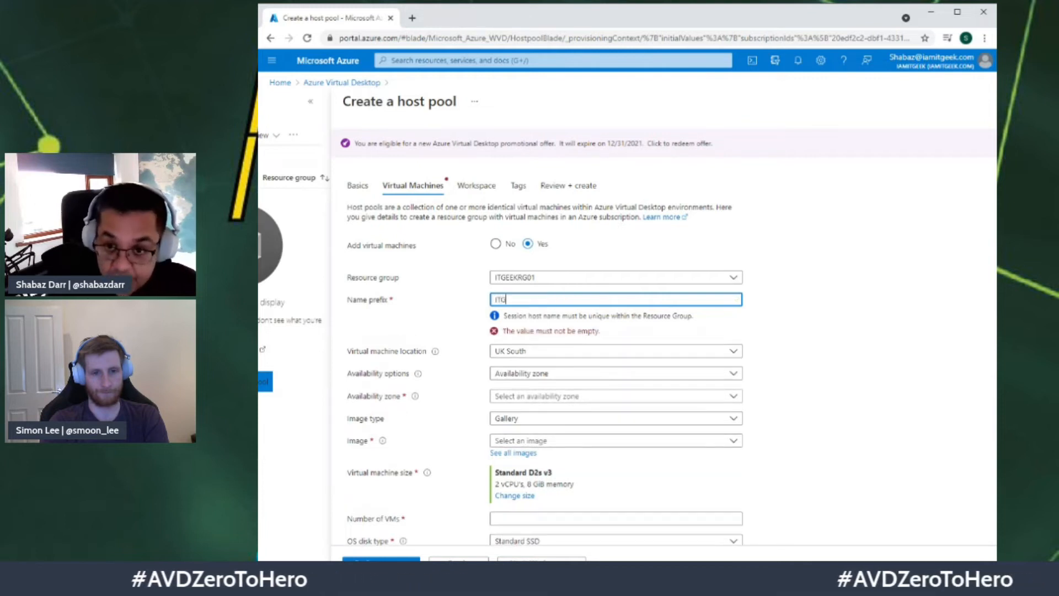
text(VDI)
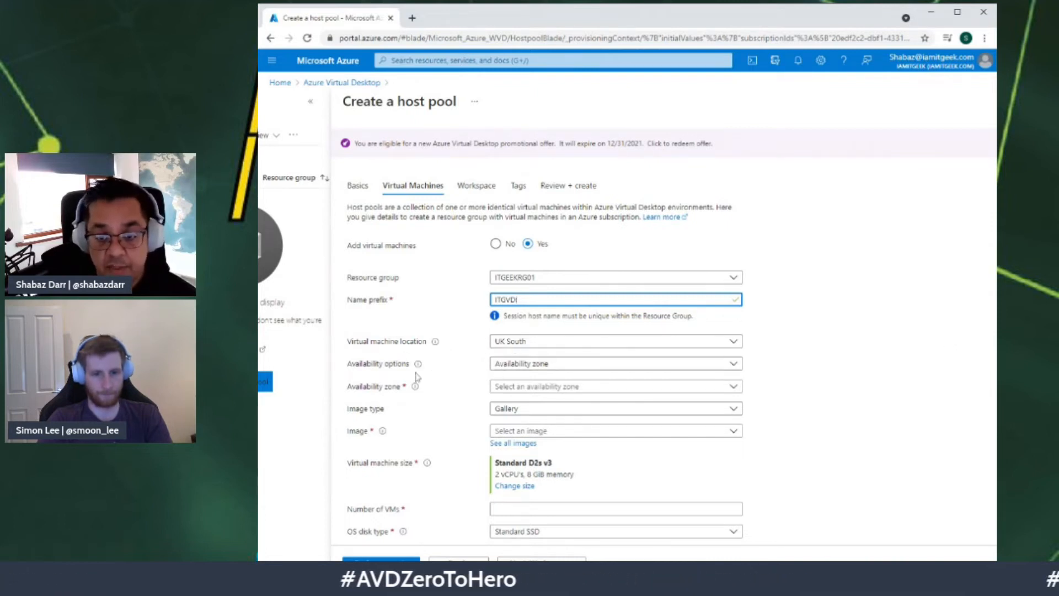
Step: Put the session hosts in availability zone 1, keep Gallery images, and browse all images
click(516, 365)
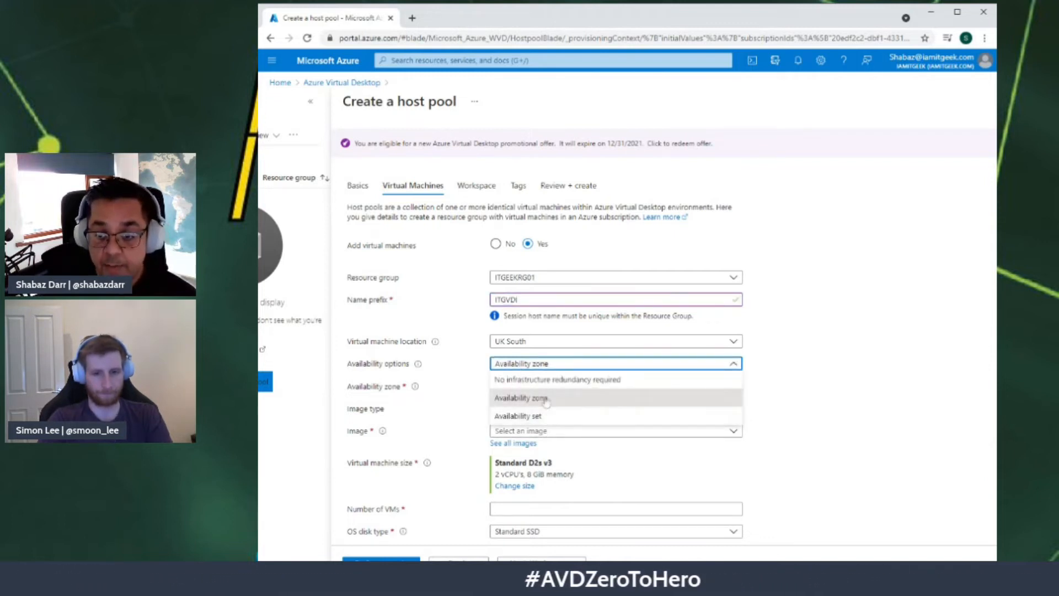
click(573, 397)
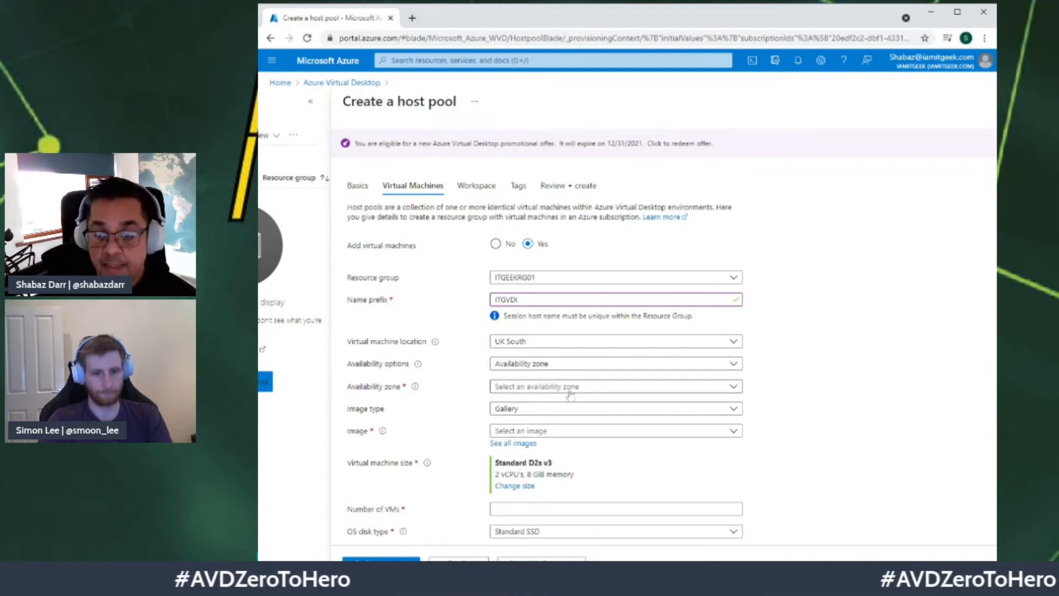
click(549, 387)
click(550, 403)
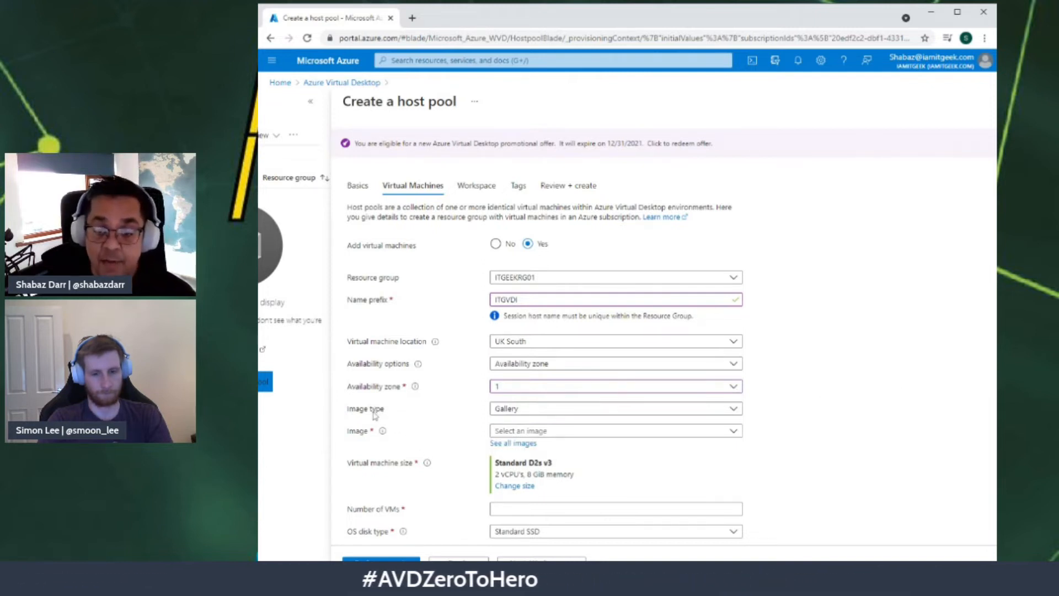
click(535, 412)
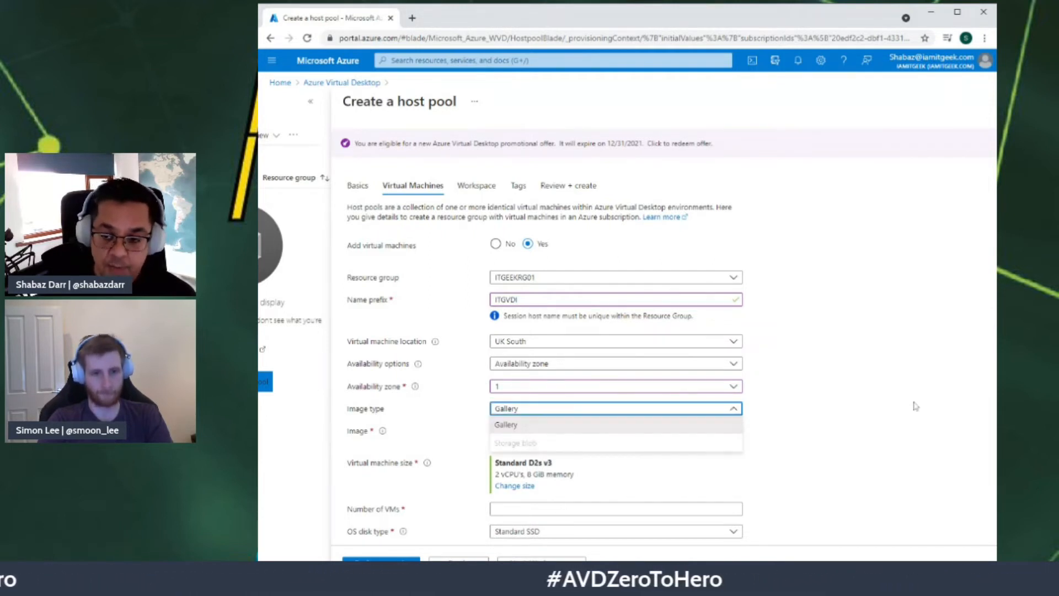
click(883, 411)
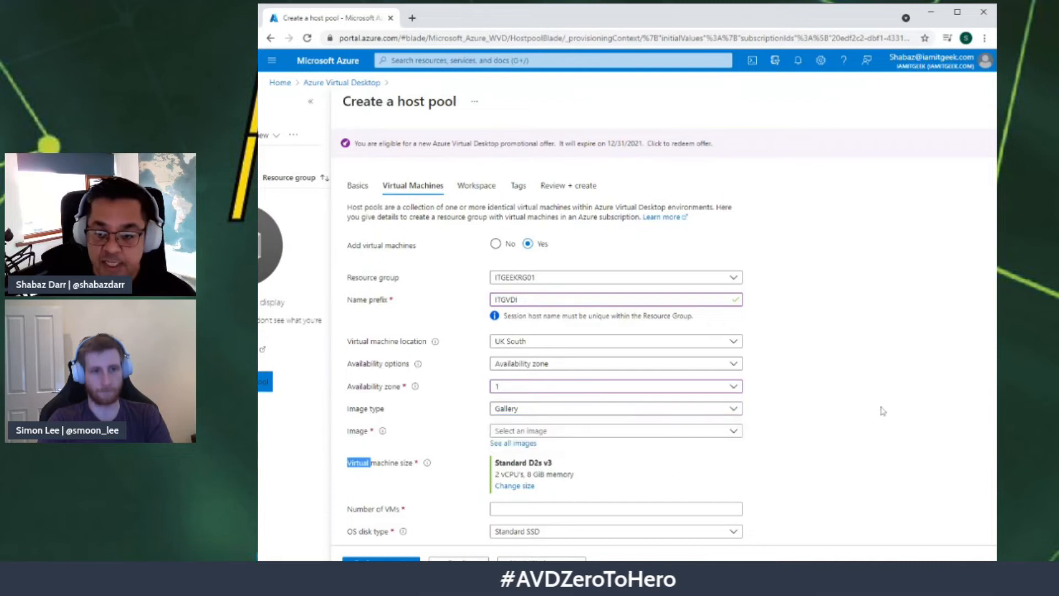
click(502, 445)
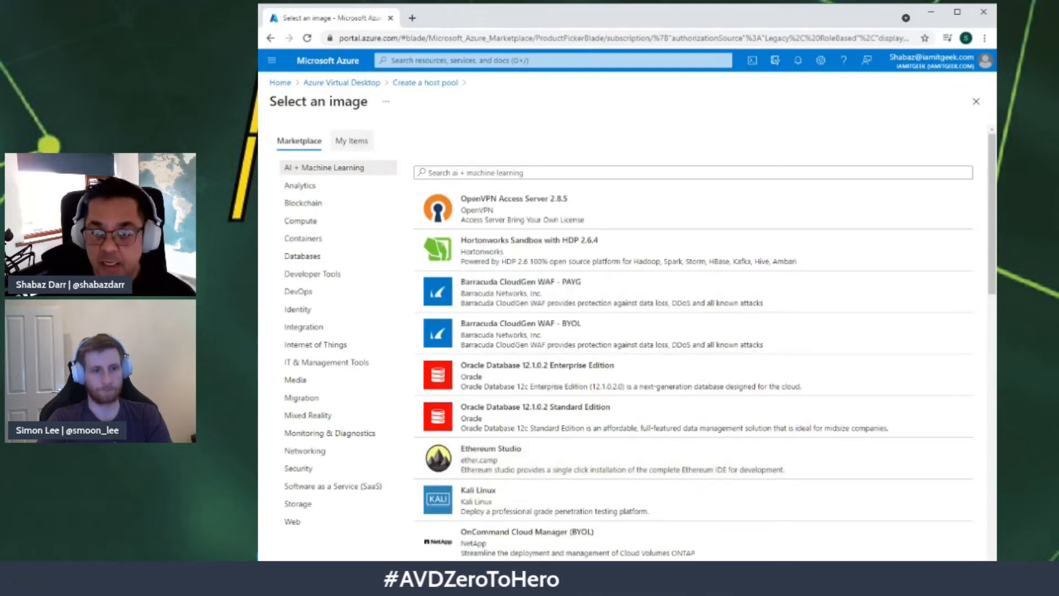
Step: Pick the shared gallery image iamitgeekdf01 (latest) from My Items > Shared Images
double_click(359, 141)
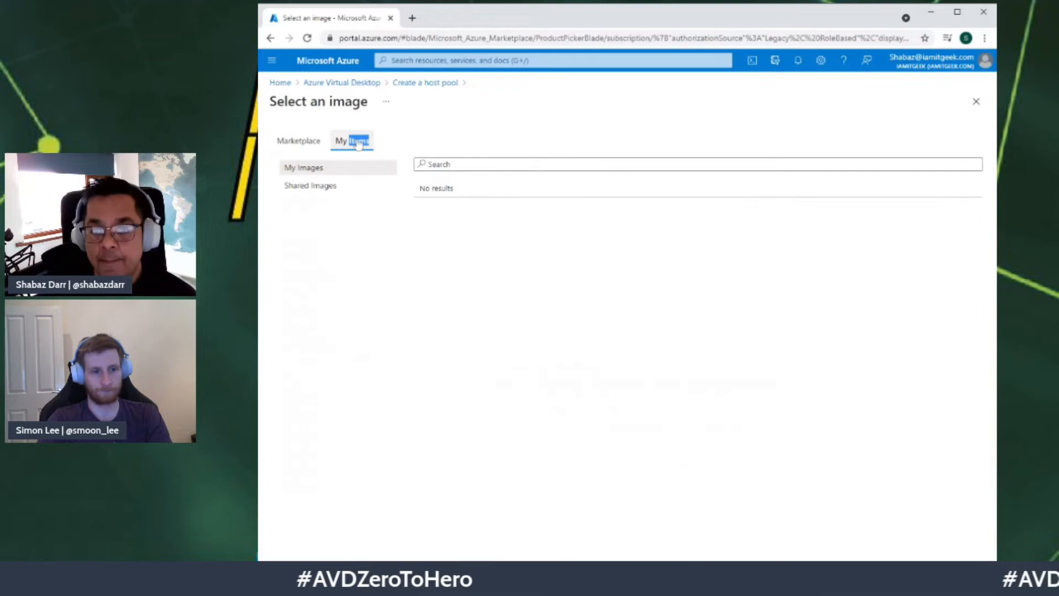
click(319, 191)
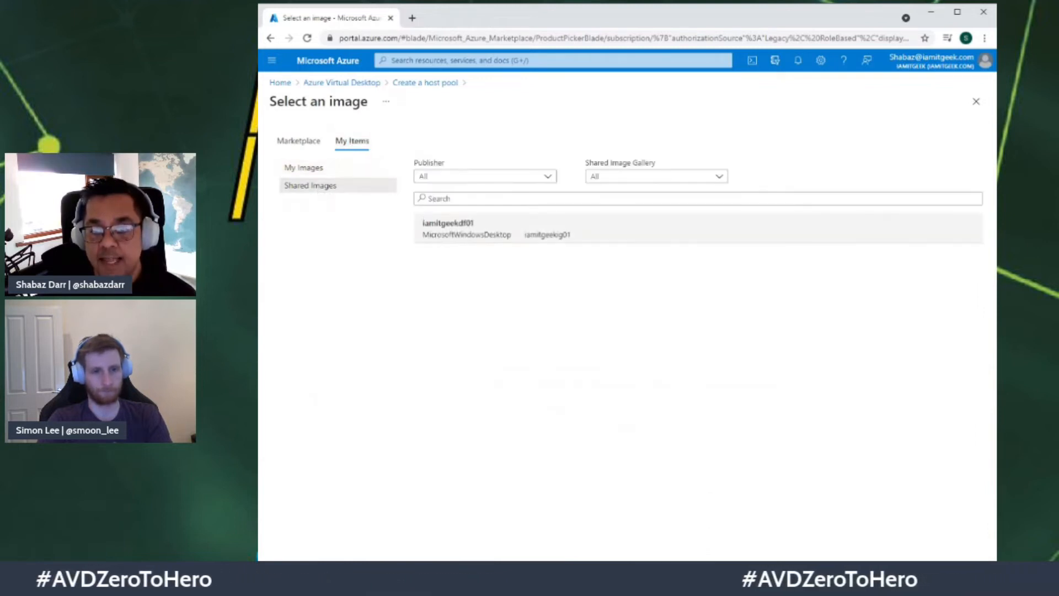
click(514, 234)
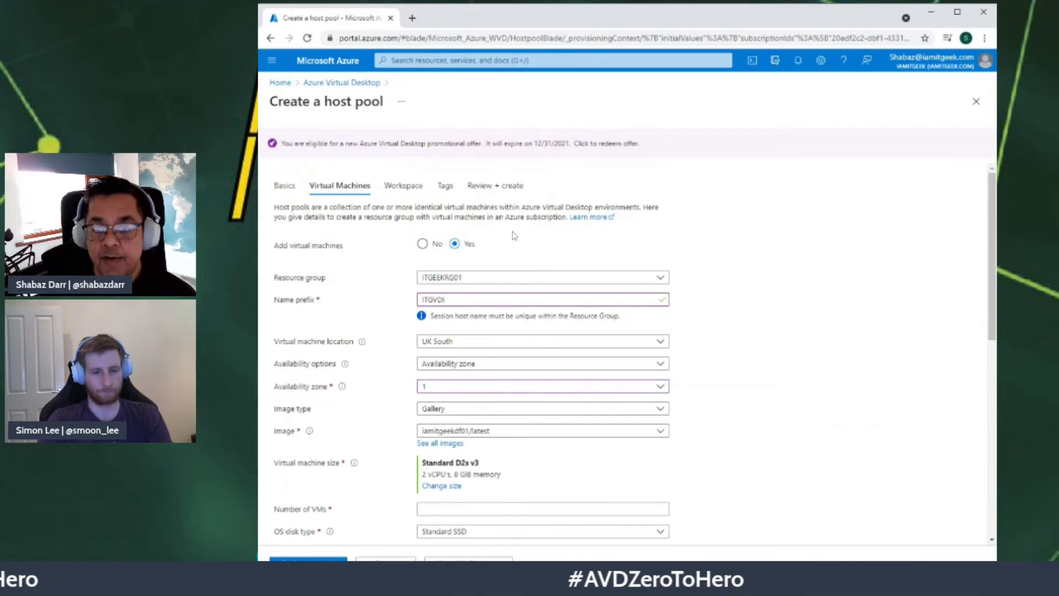
scroll(837, 414, down, 1)
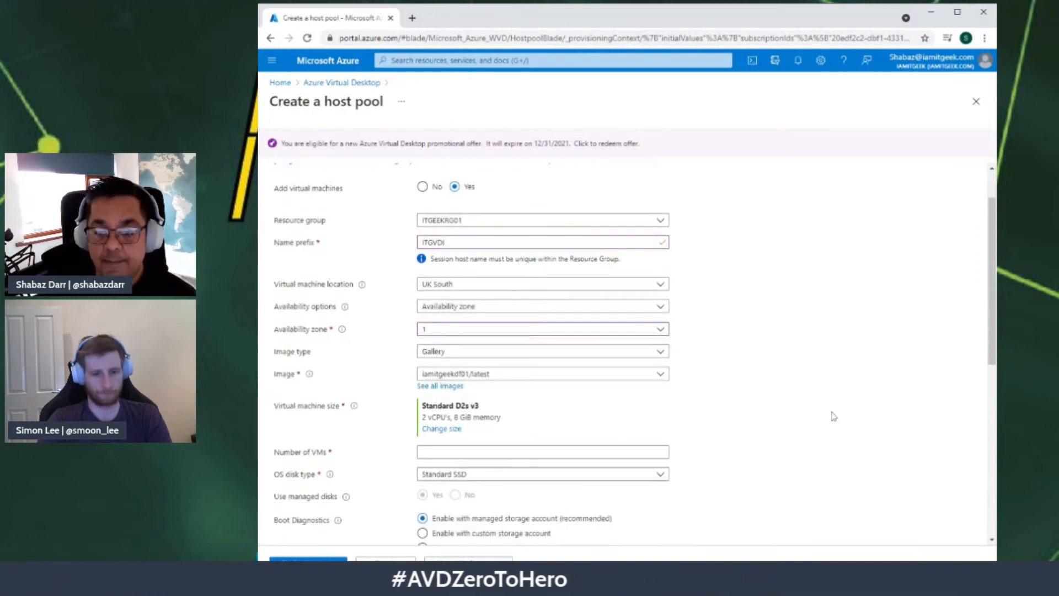
Step: Change the session host VM size to Standard B2ms (2 vCPUs, 8 GiB)
click(439, 429)
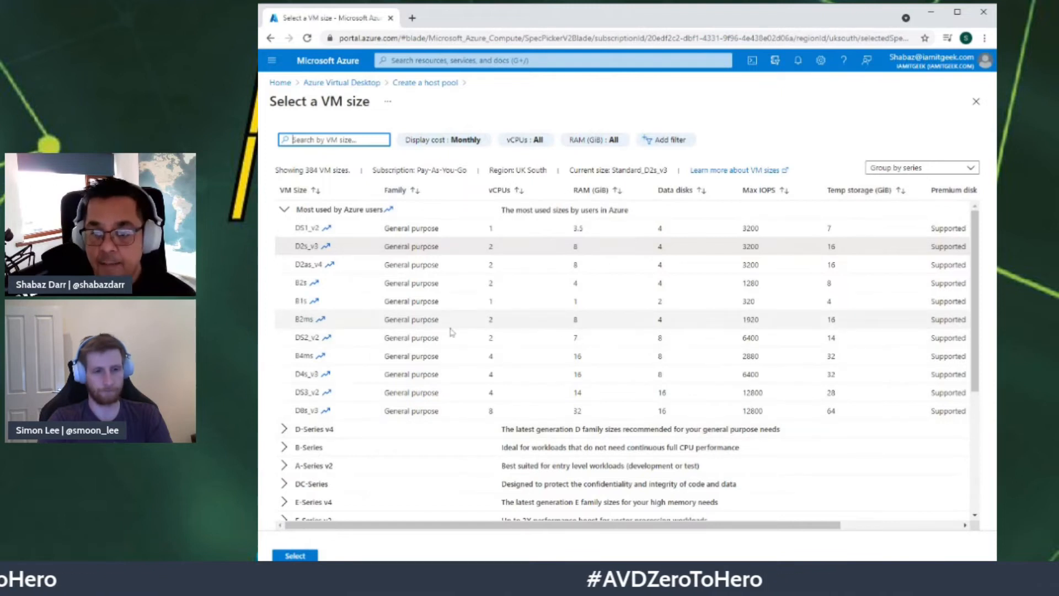
click(315, 322)
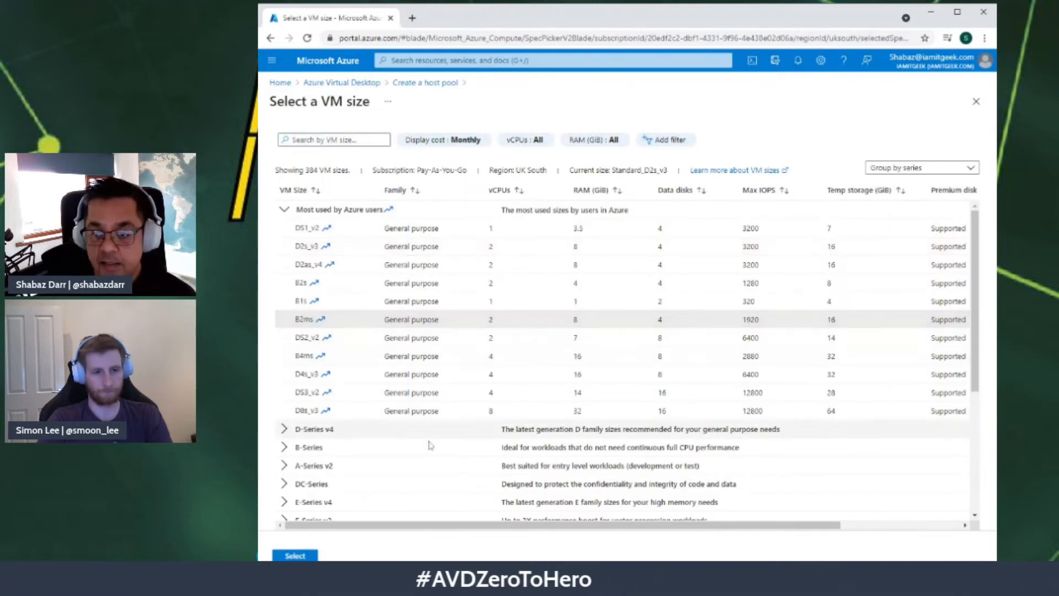
click(295, 555)
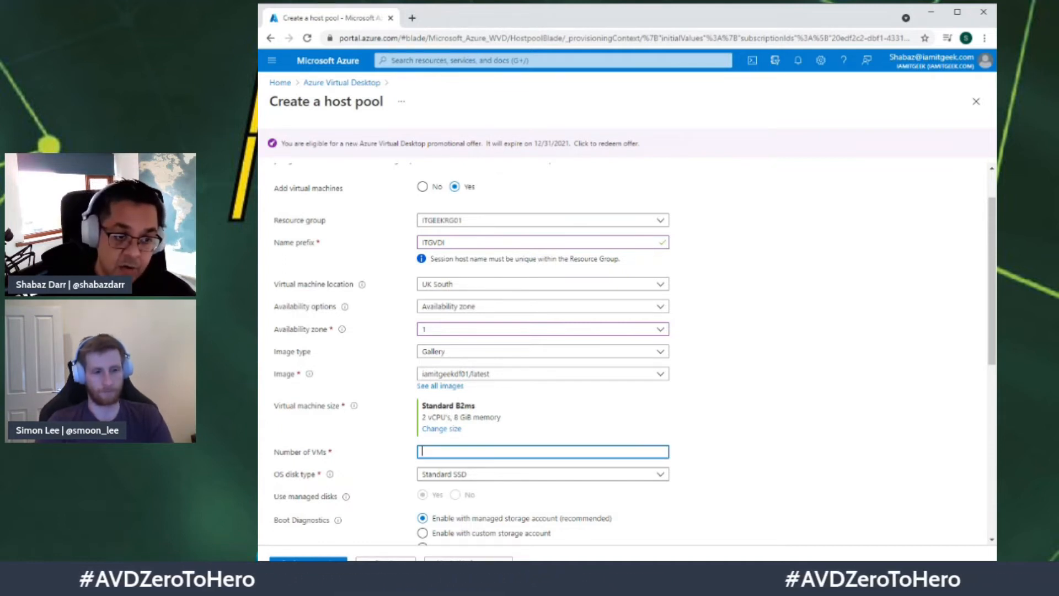
Step: Set 3 session host VMs with Standard HDD OS disks
text(1)
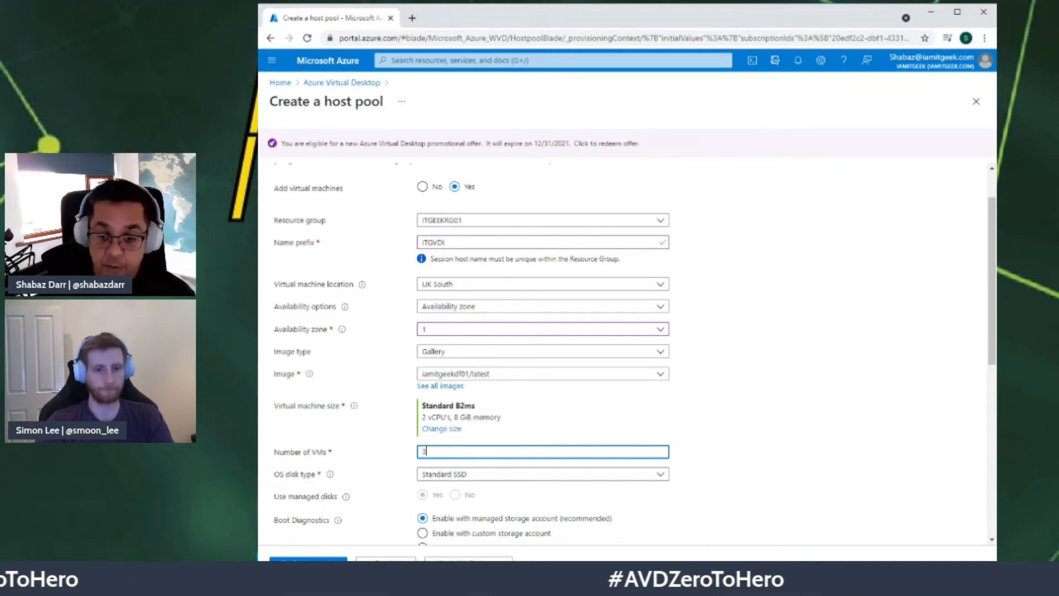
scroll(849, 452, down, 2)
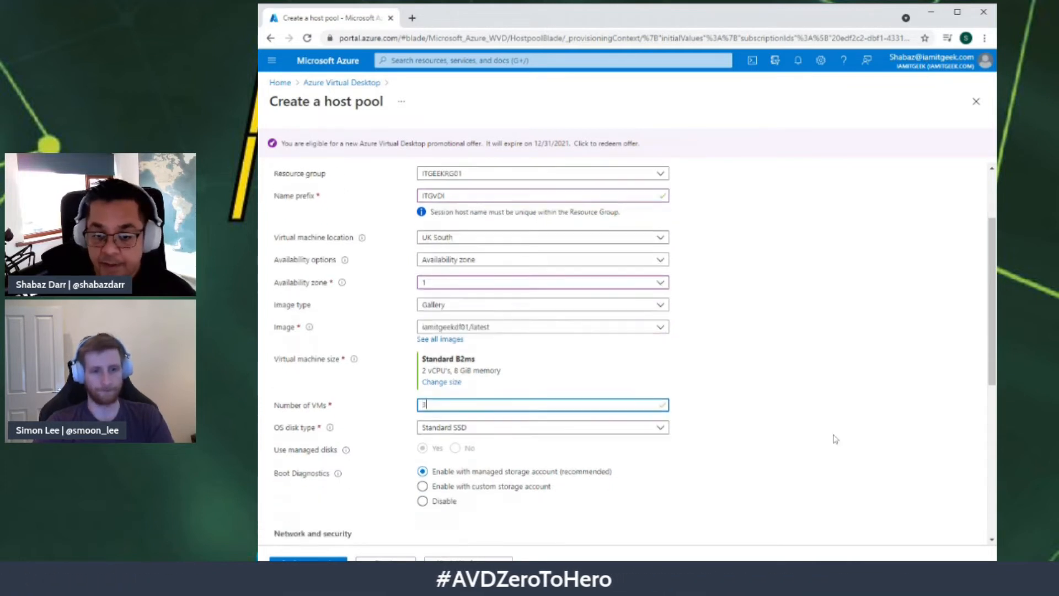
click(456, 364)
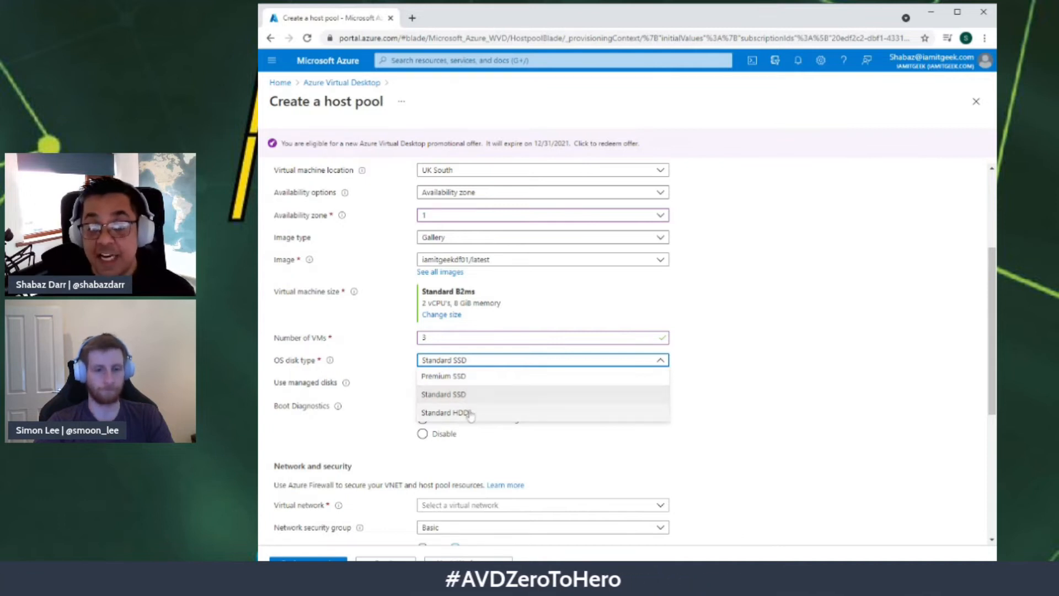
click(445, 412)
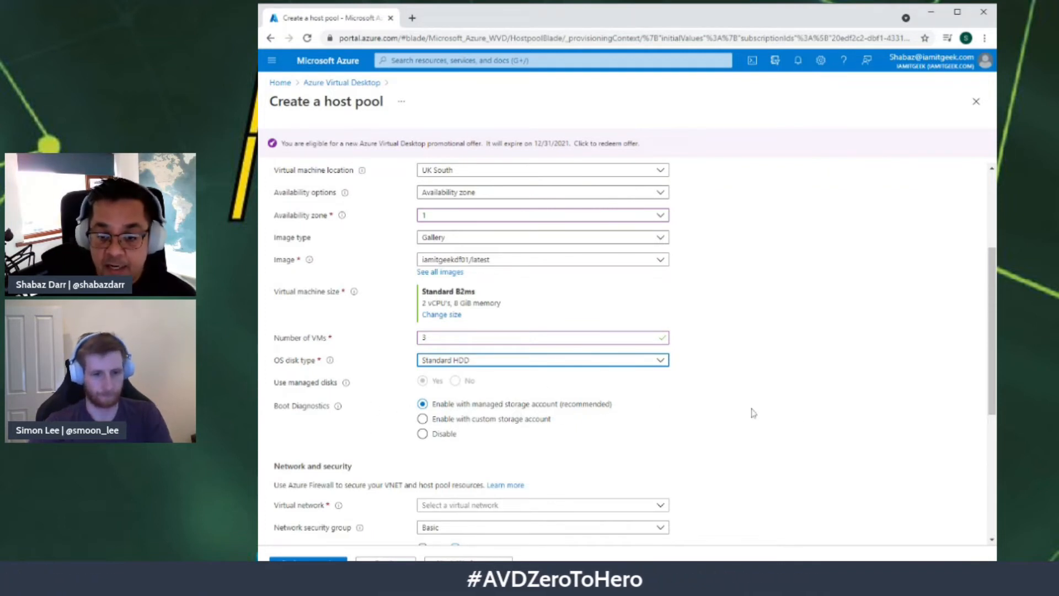
scroll(556, 418, down, 1)
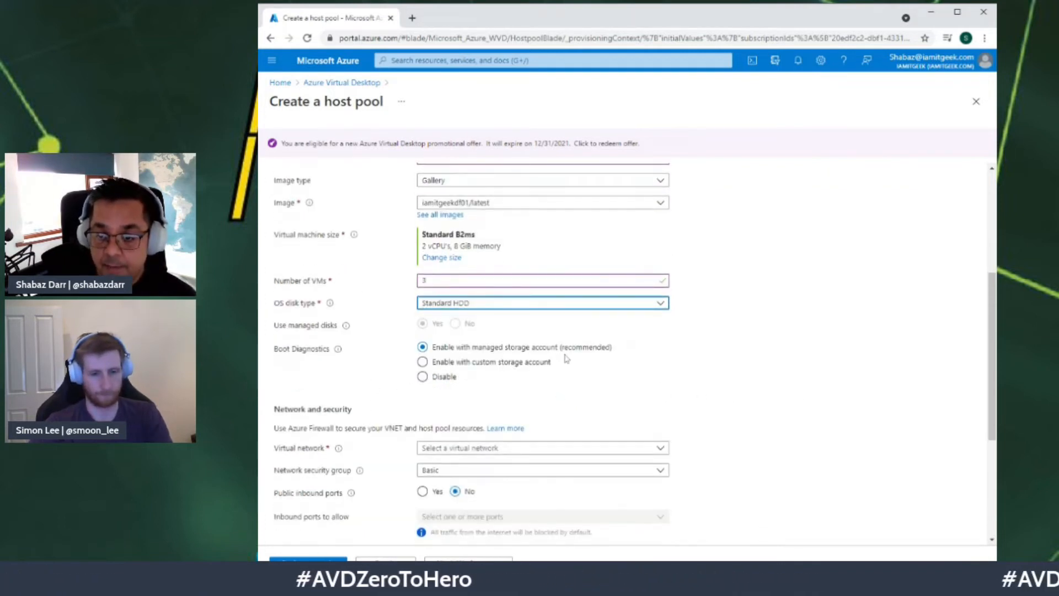
scroll(562, 358, down, 2)
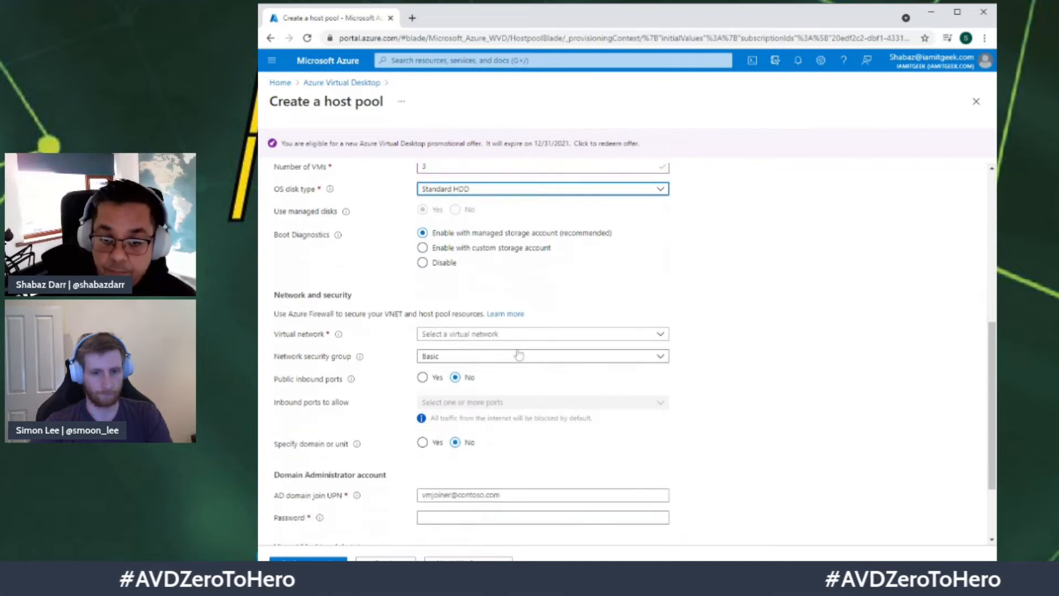
Step: Attach the session hosts to virtual network ITGEEKVNET01, subnet ITGEEKSN01 (172.16.0.0/24)
click(473, 336)
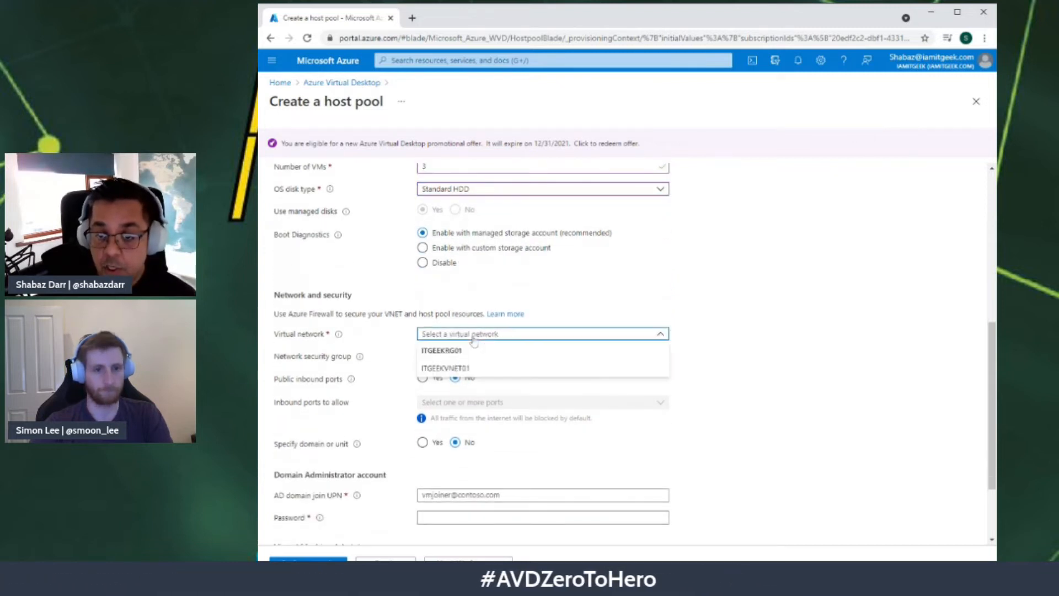
click(446, 368)
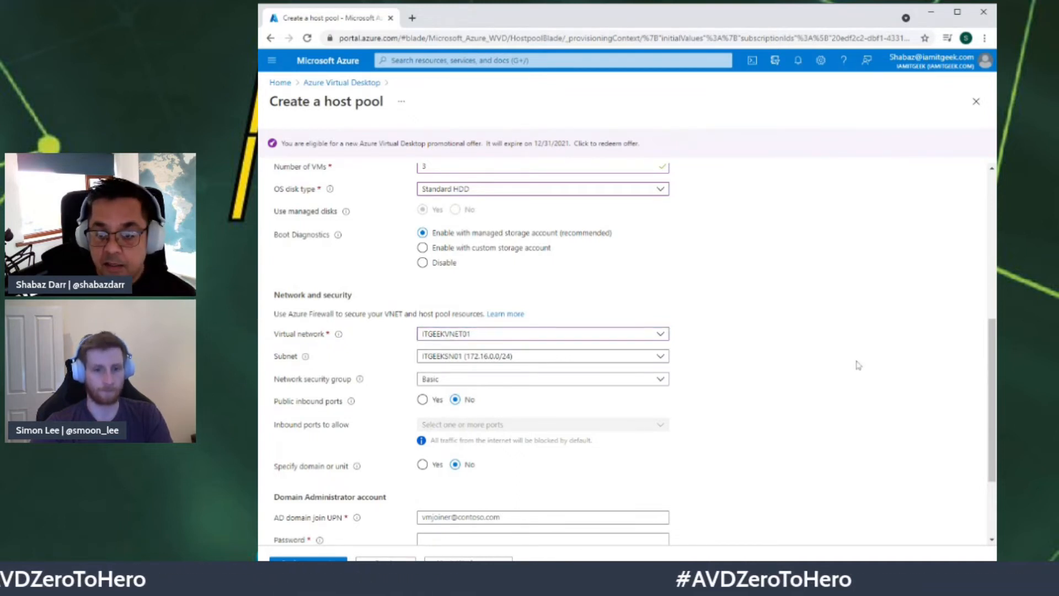
scroll(820, 349, down, 2)
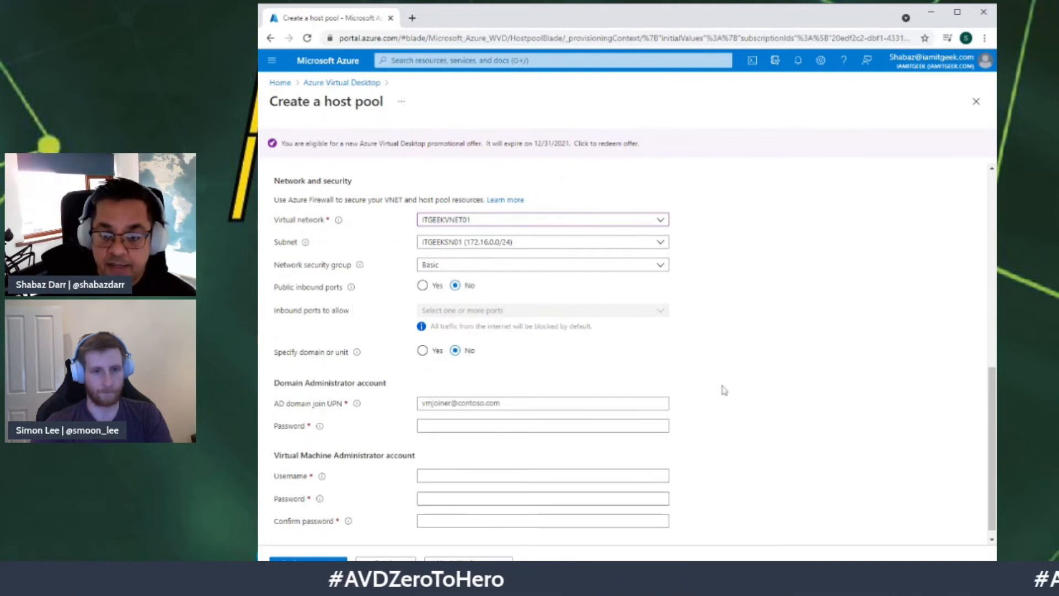
scroll(724, 390, down, 1)
click(543, 392)
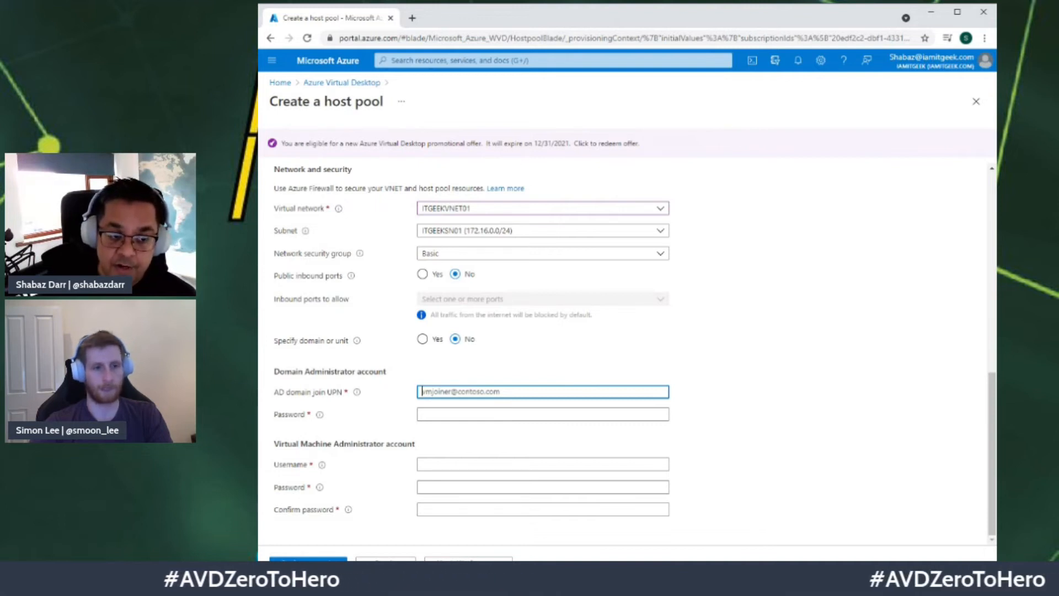
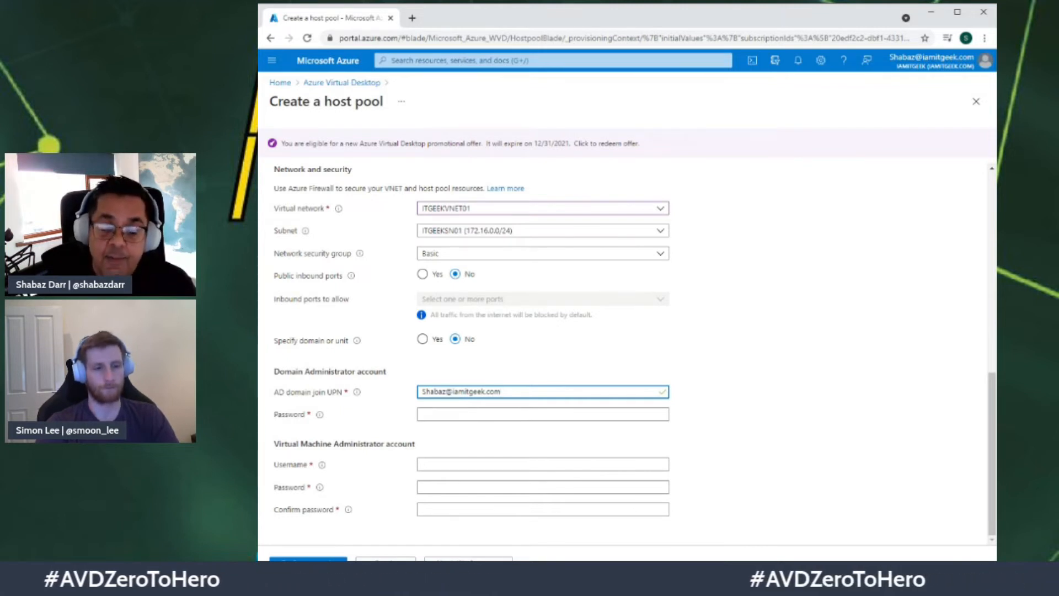
Step: Enter the domain join account's UPN and its password
key(Tab)
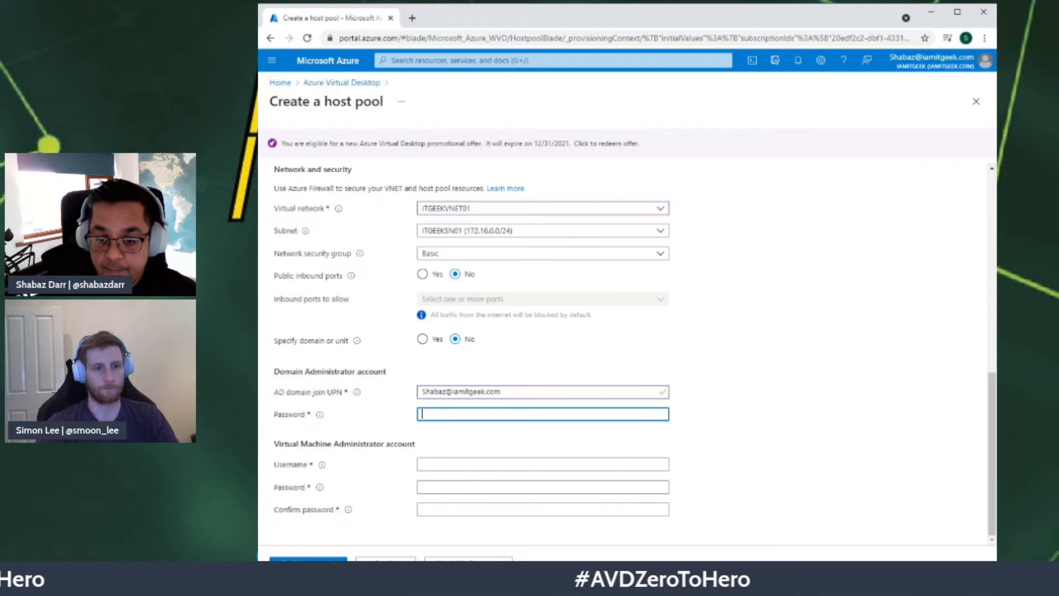
text(****)
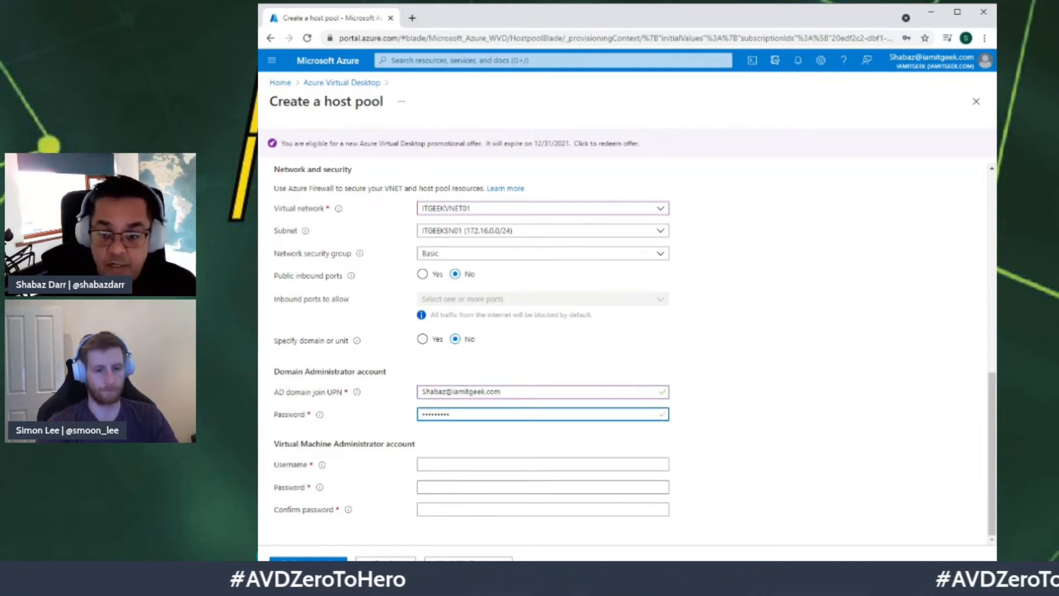
Step: Set VM administrator username 'sdadmin' with a confirmed password, then continue to Workspace
click(543, 465)
text(sdadmin)
key(Tab)
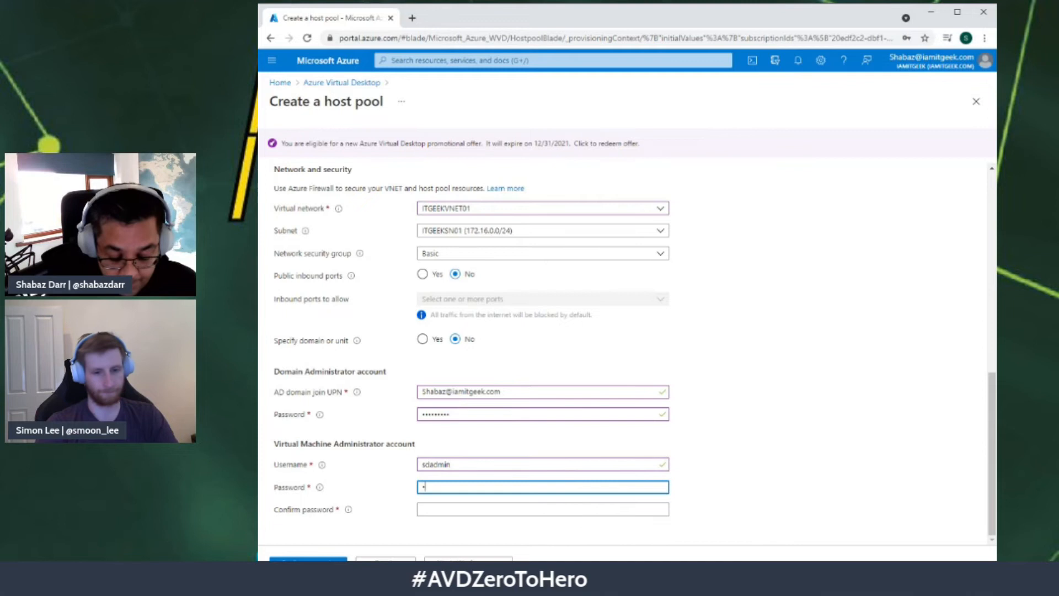
text(•••)
key(Tab)
text(•••••••••••••)
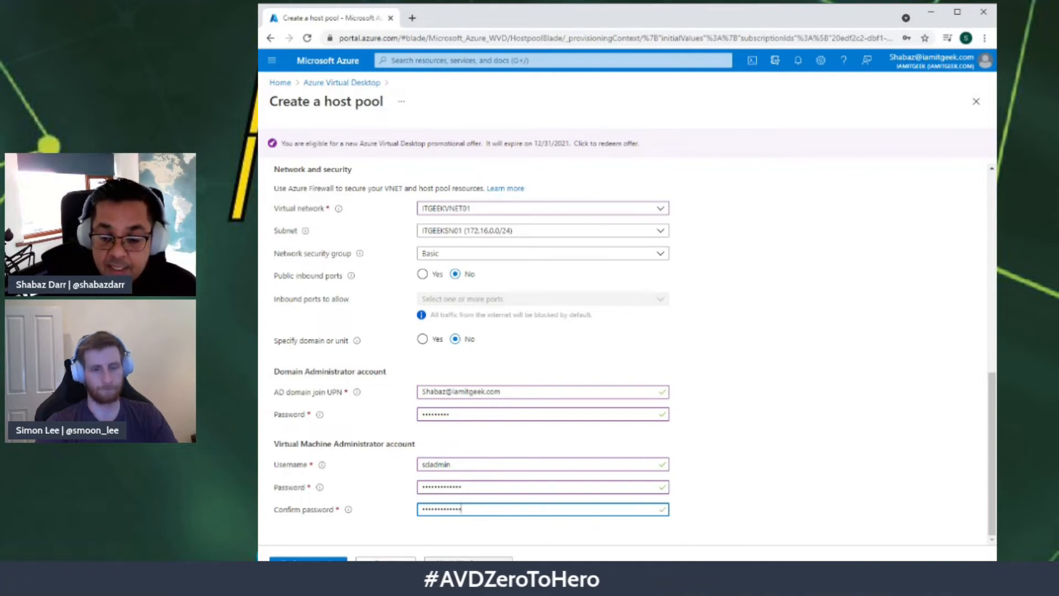
click(468, 563)
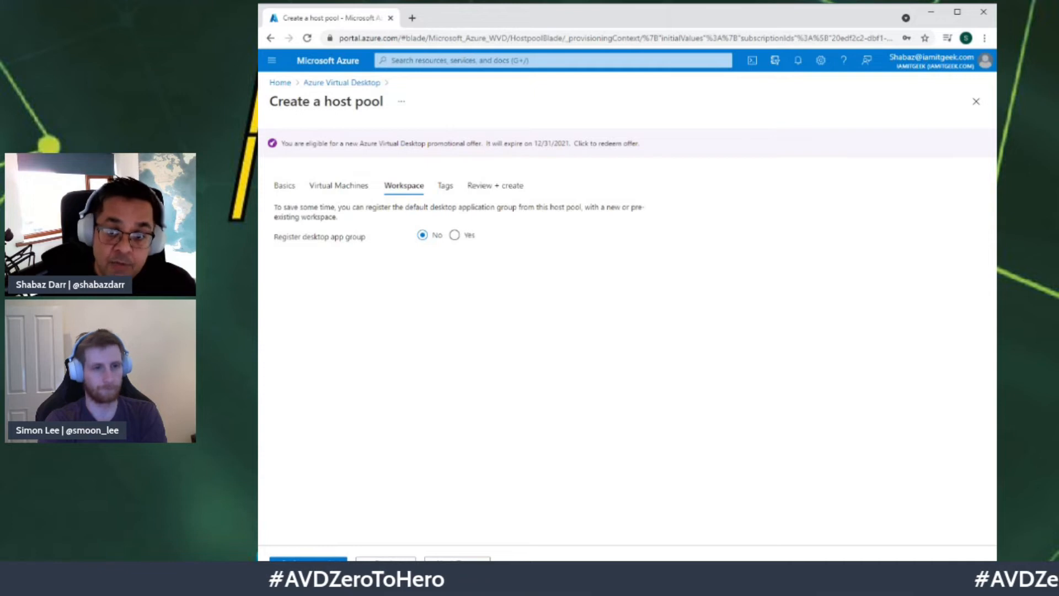
Step: Register the desktop app group to a new workspace named ITGWS01 and continue to Tags
click(455, 236)
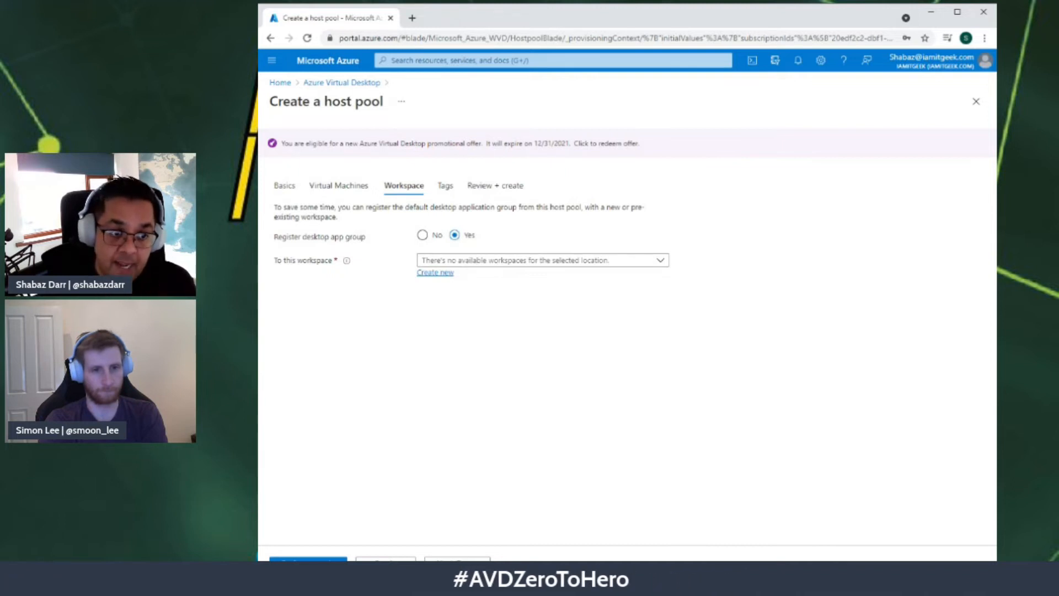
click(435, 273)
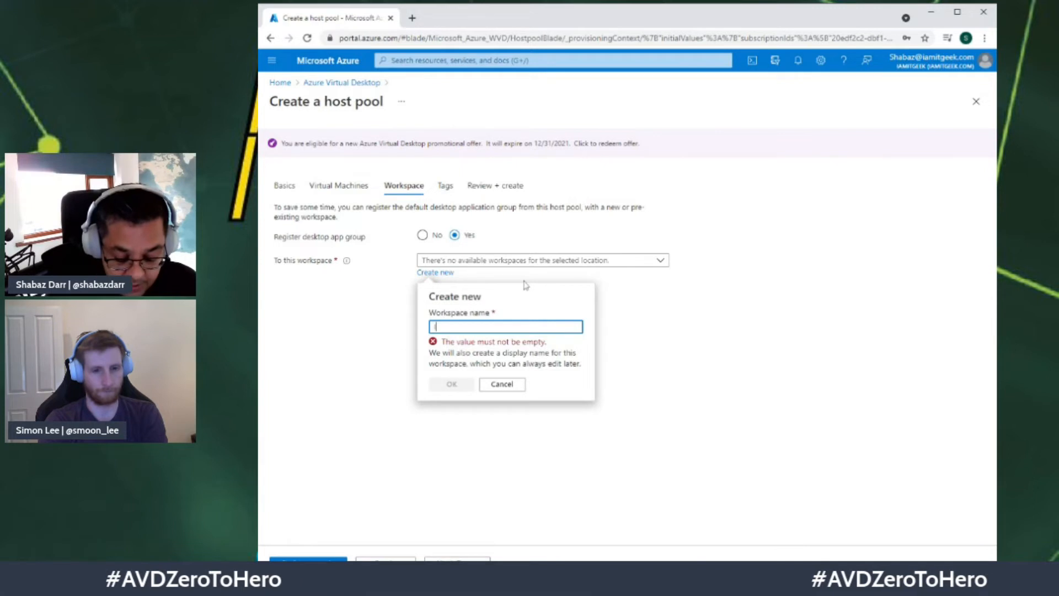
text(ITGWS01)
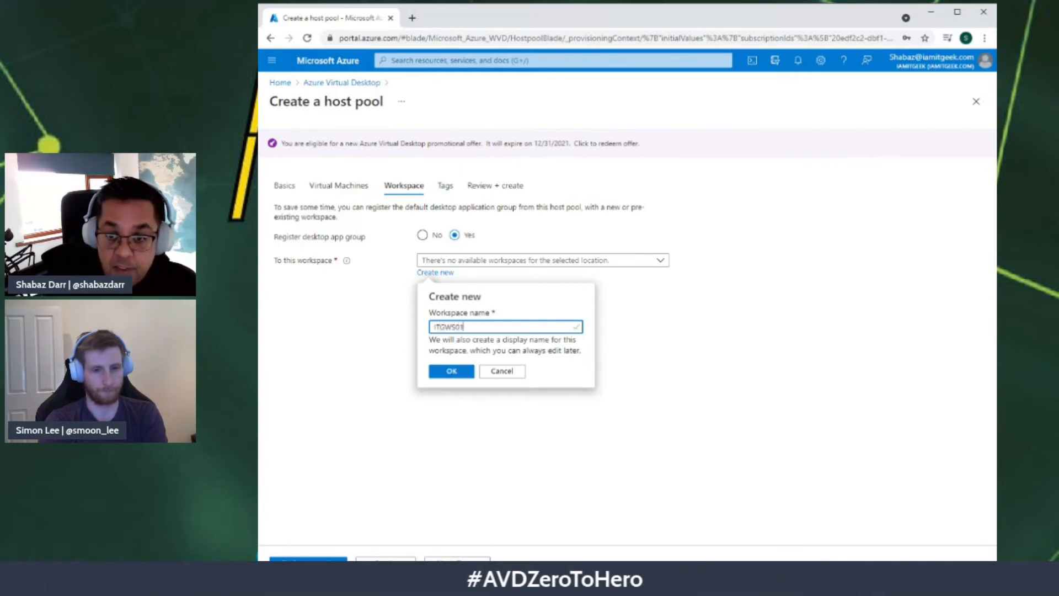
click(452, 371)
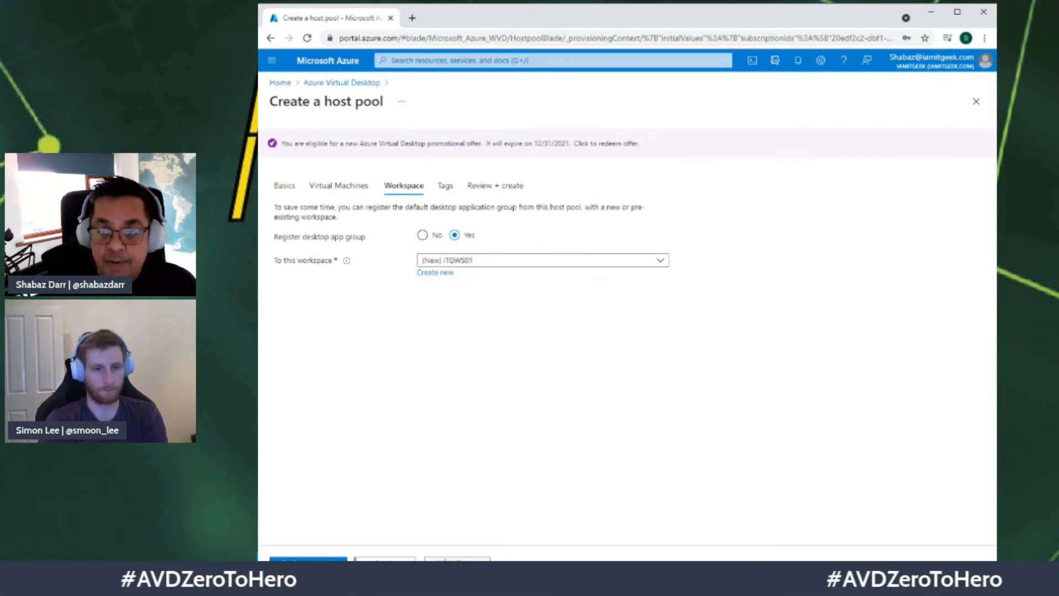
click(445, 560)
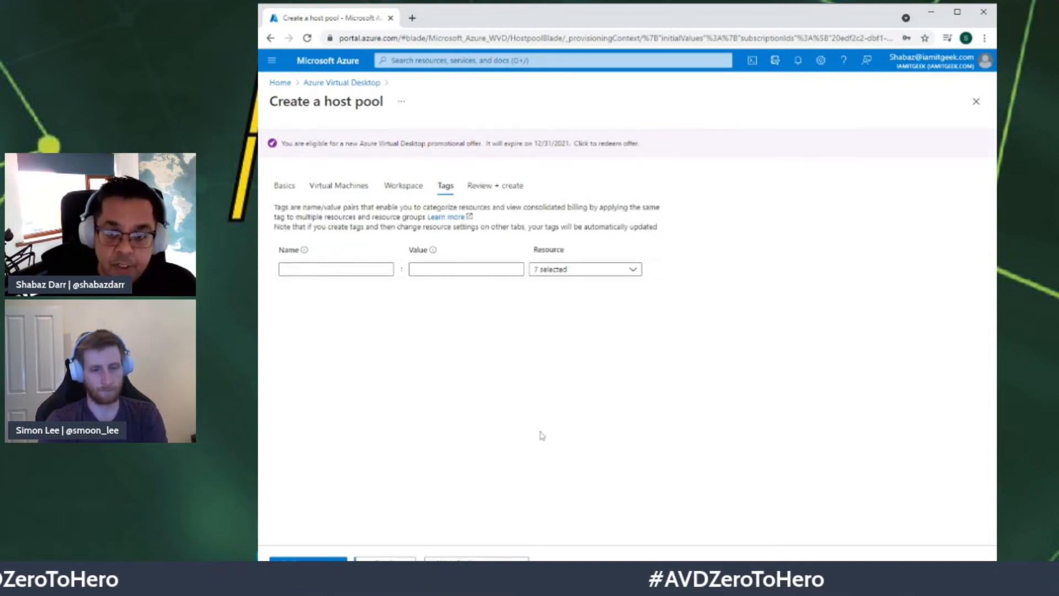
Step: Leave tags empty, pass validation, review the summary and start the host pool deployment
click(335, 269)
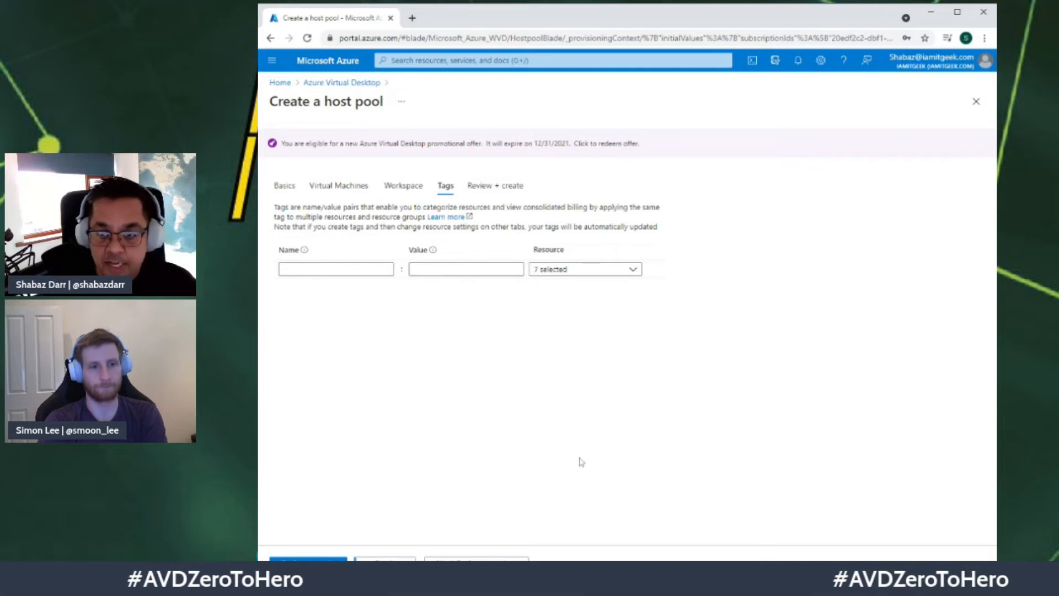
click(478, 560)
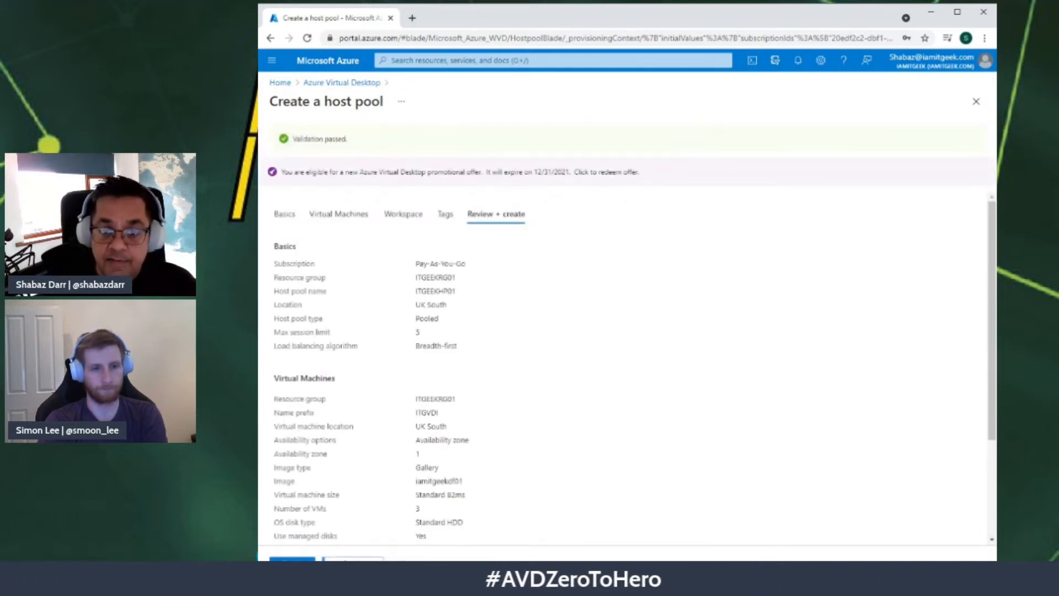
scroll(613, 380, down, 2)
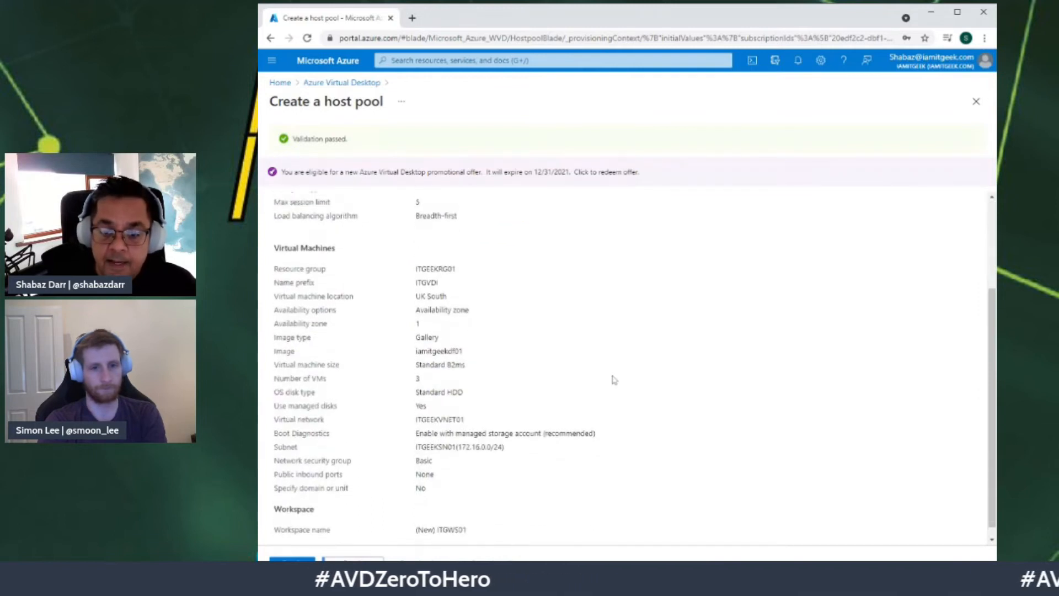
scroll(612, 379, down, 2)
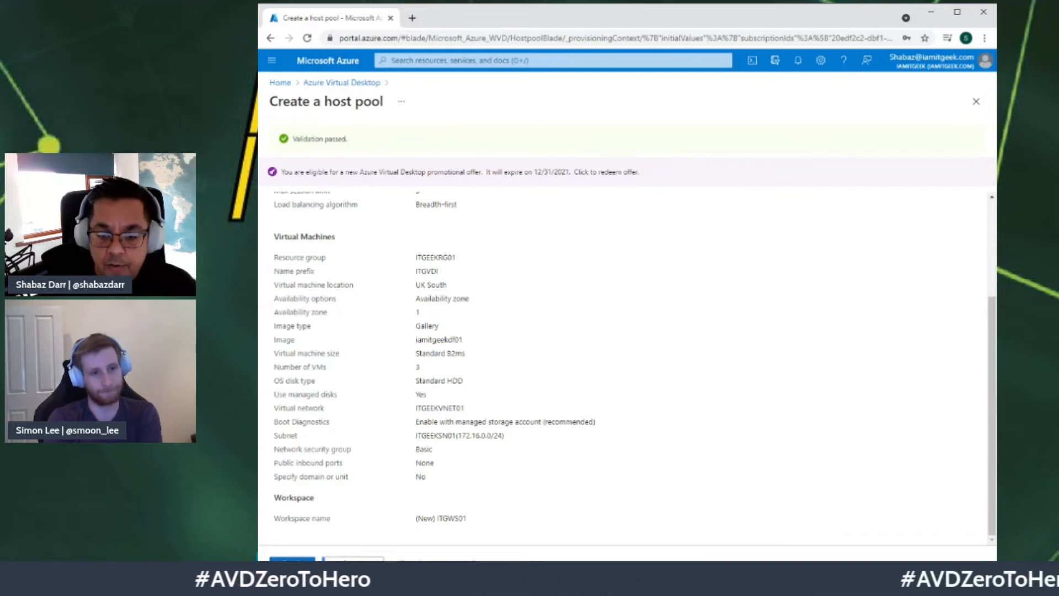
click(294, 563)
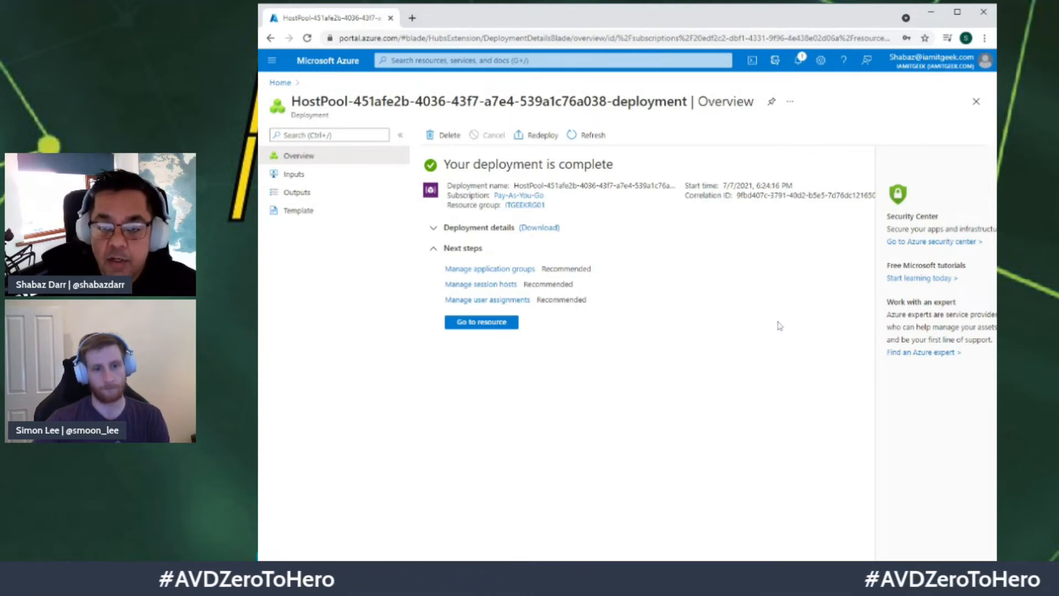
Step: Open the newly deployed ITGEEKHP01 host pool from the completed deployment
click(500, 325)
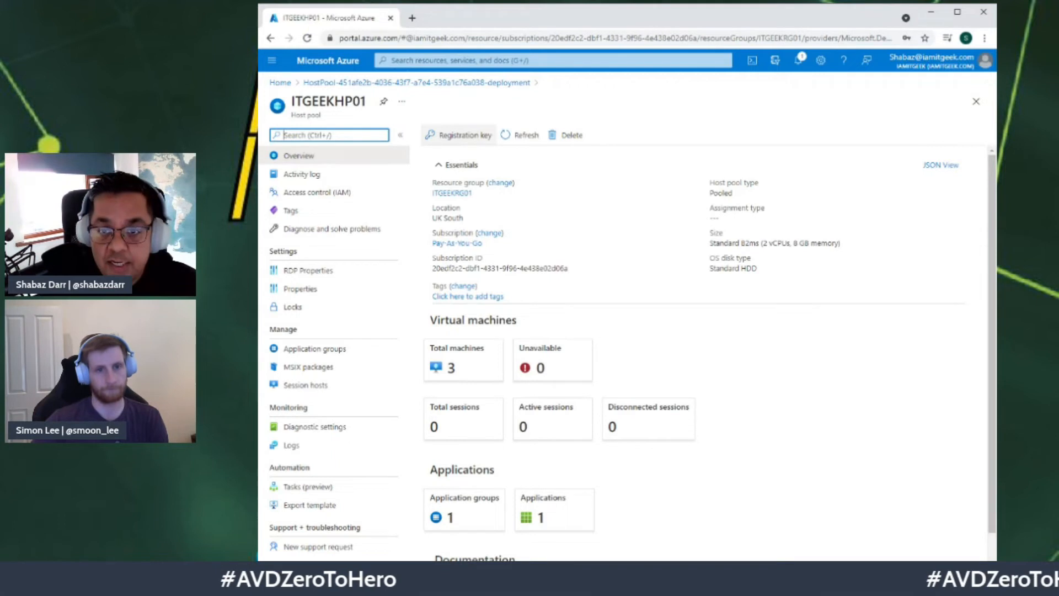
click(465, 135)
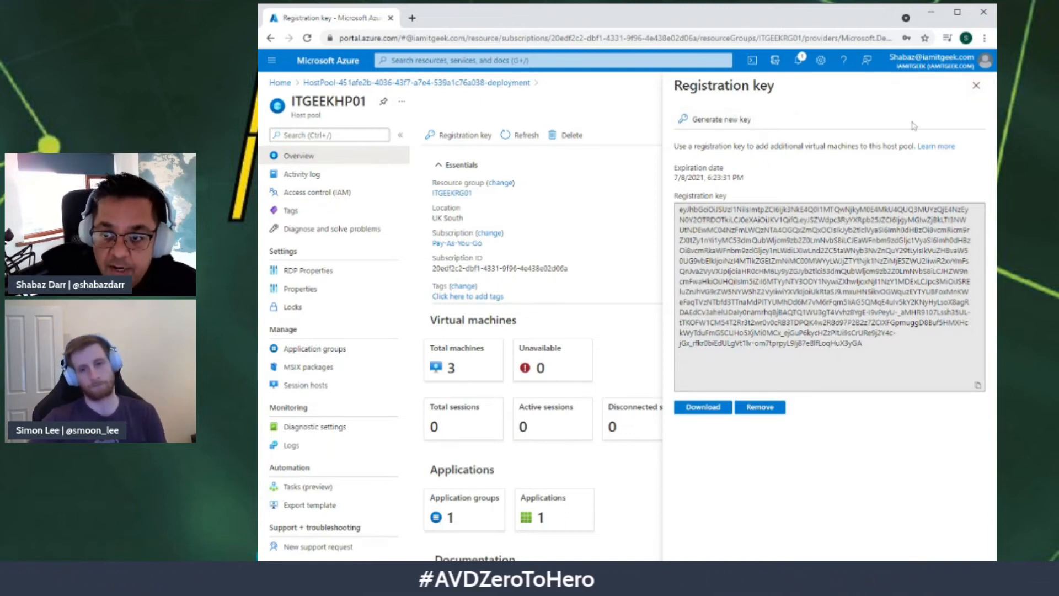
click(971, 90)
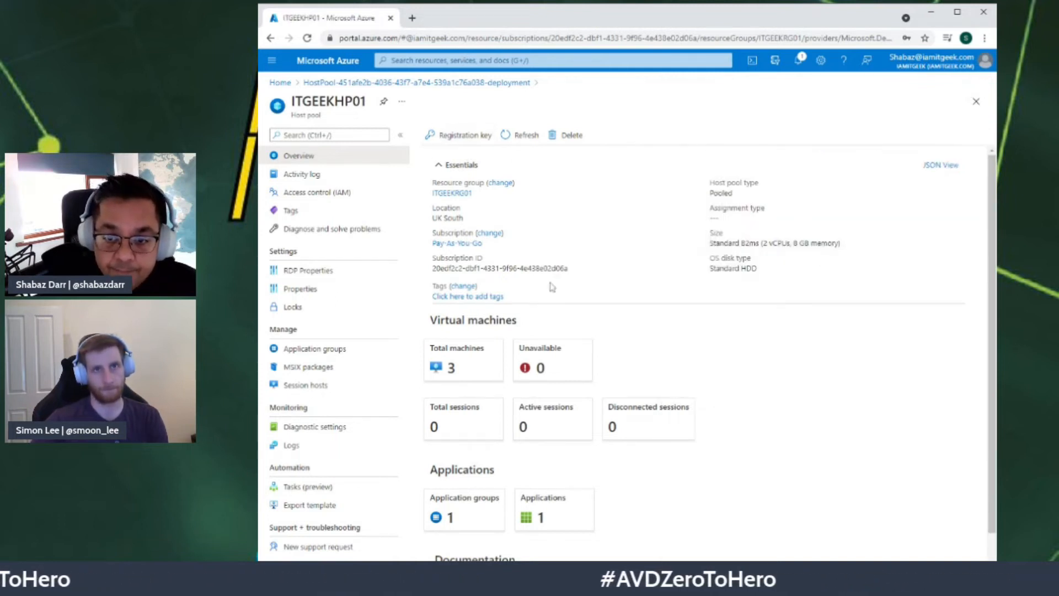
scroll(446, 369, down, 1)
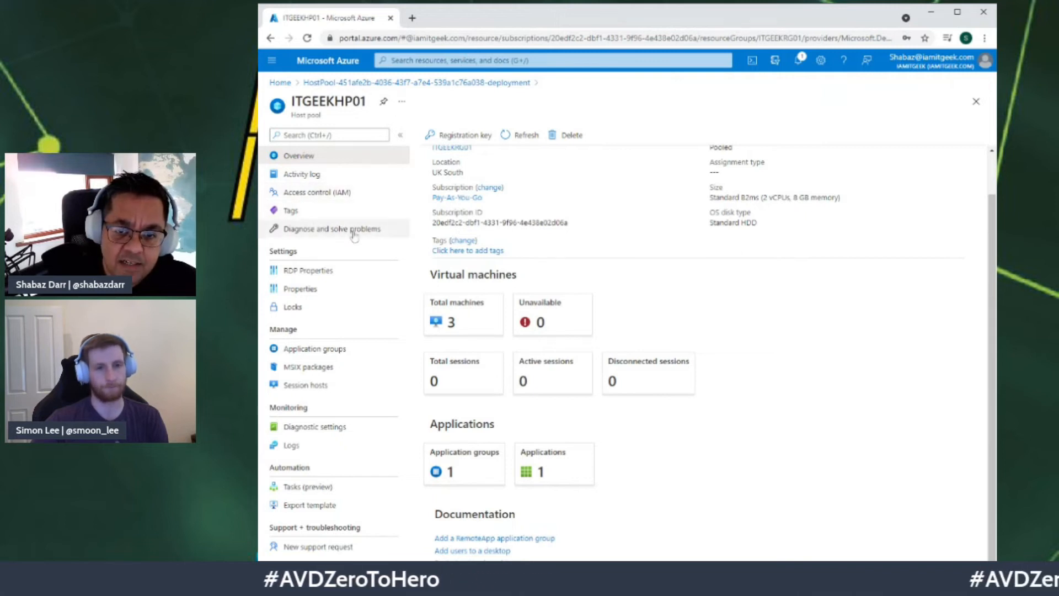
click(303, 276)
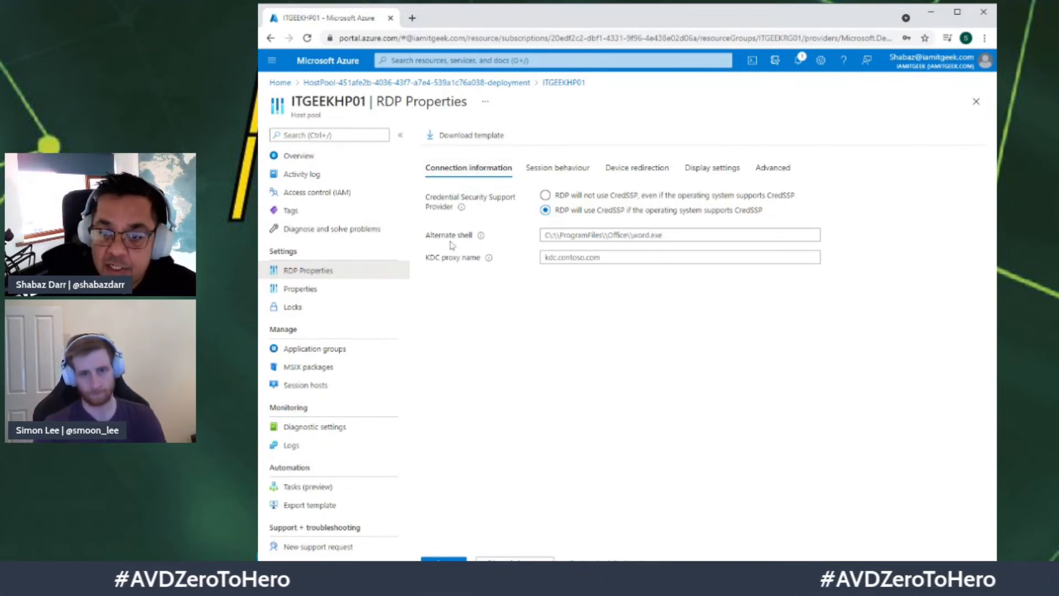
Step: Review ITGEEKHP01's RDP session behaviour and device redirection settings for audio, video, cameras and USB
double_click(549, 175)
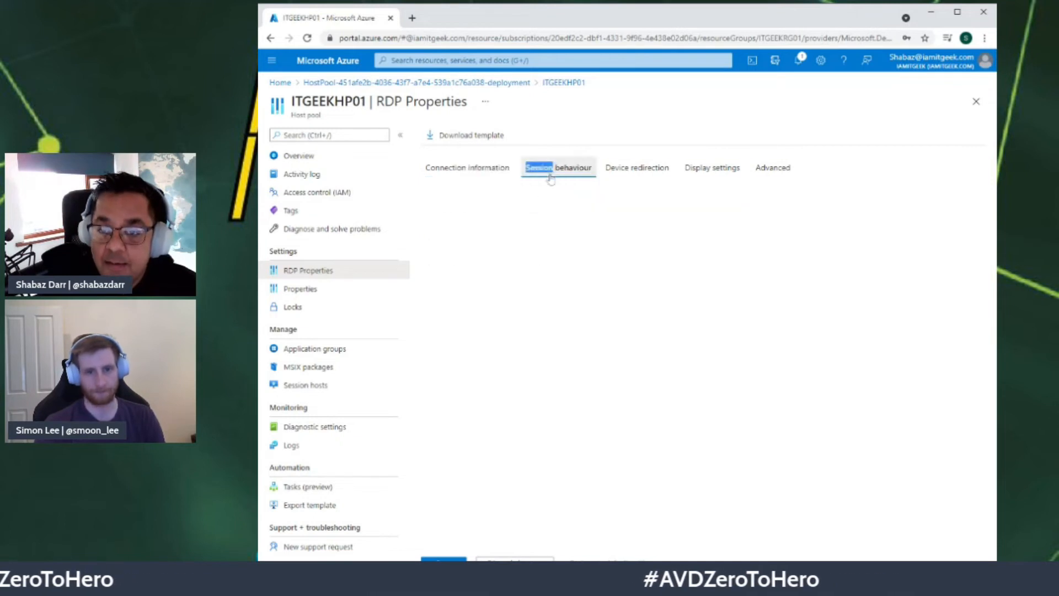
click(590, 412)
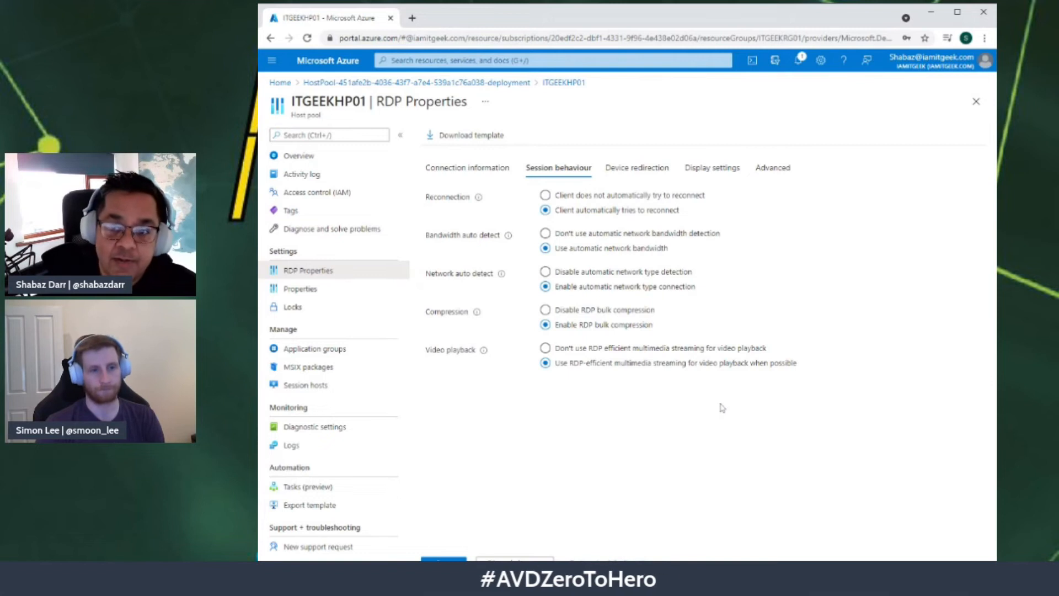
click(640, 169)
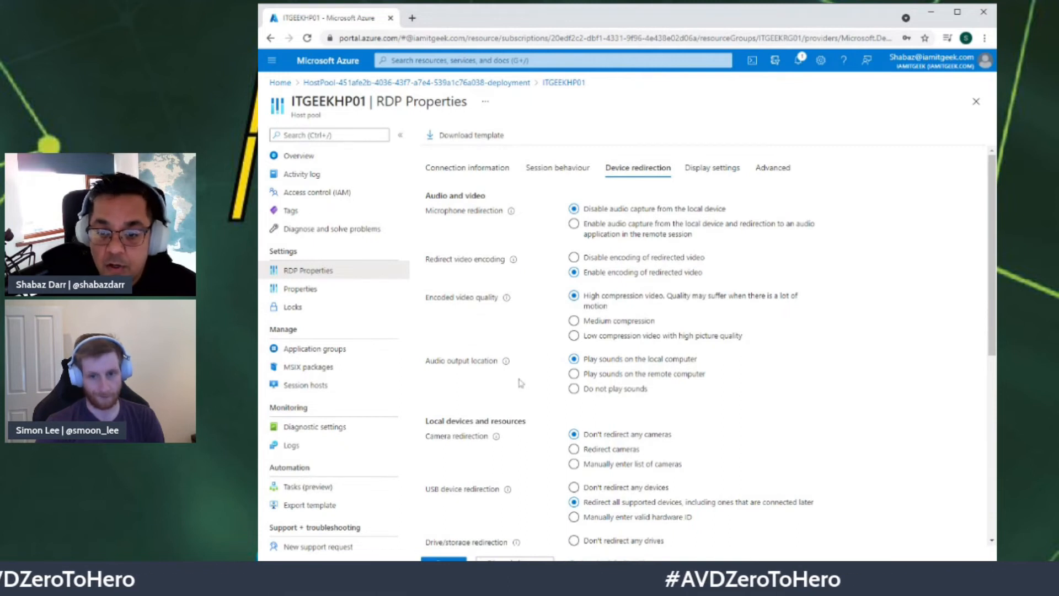
scroll(521, 383, down, 1)
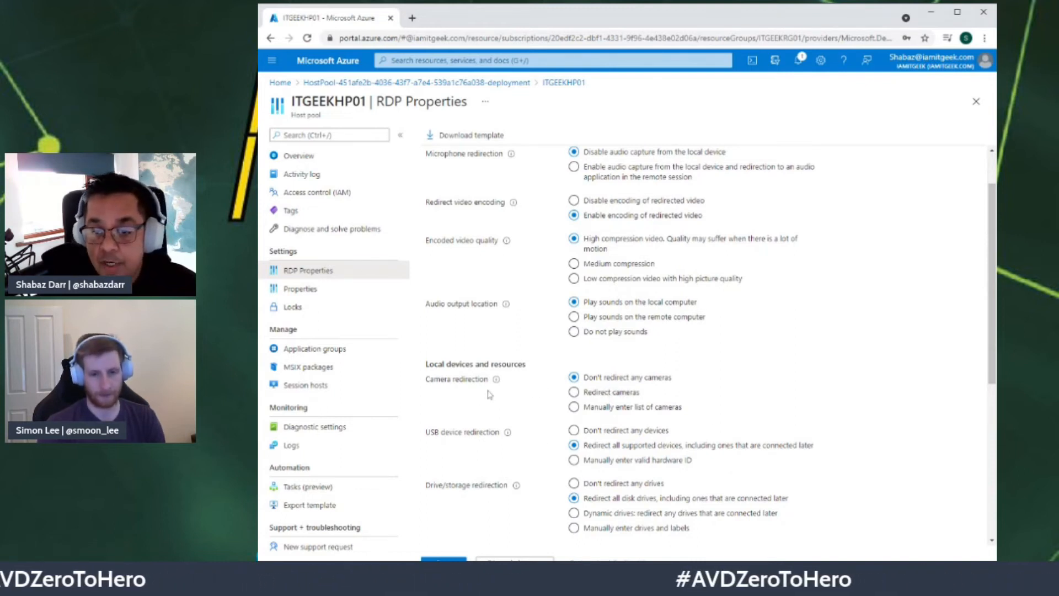
scroll(488, 394, down, 4)
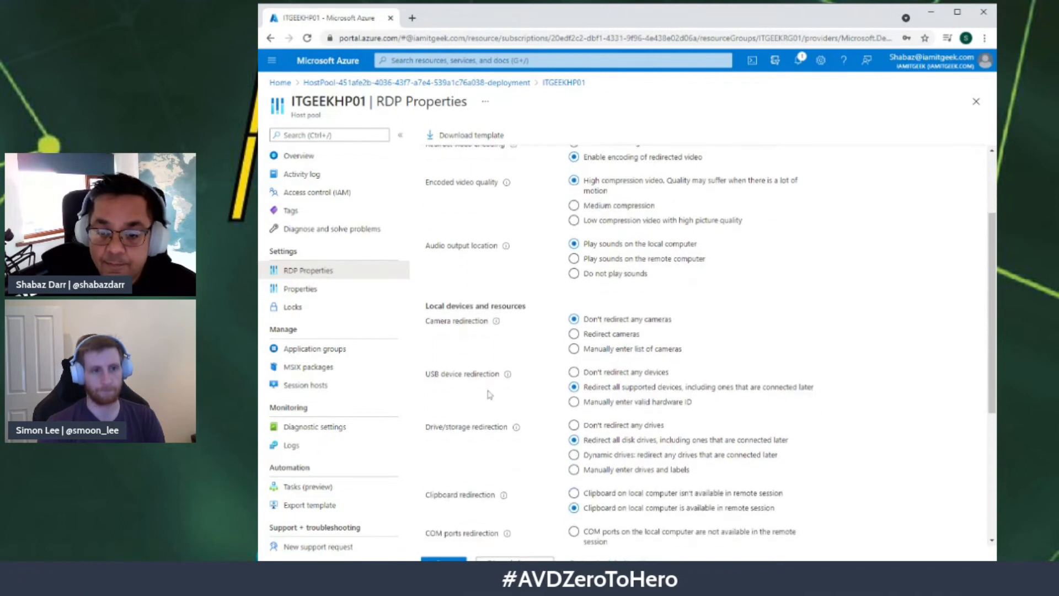
scroll(488, 395, down, 2)
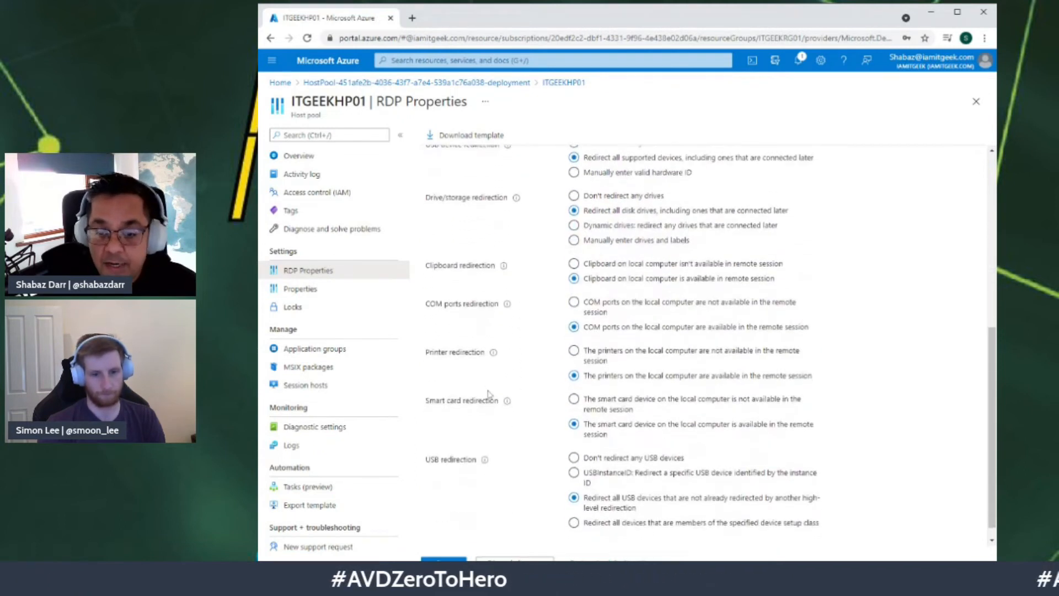
scroll(484, 391, up, 3)
scroll(482, 386, up, 4)
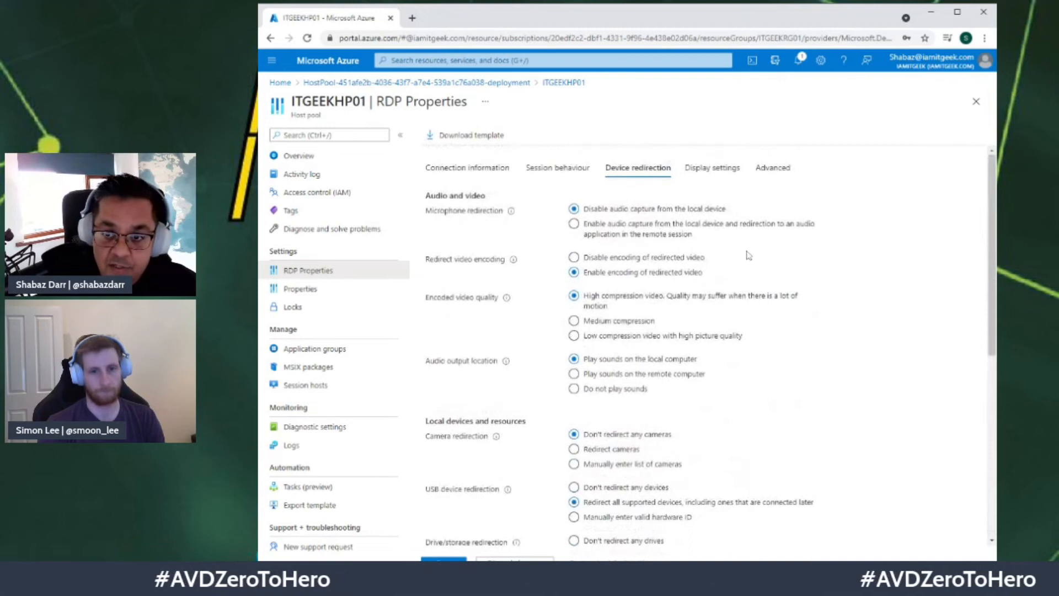
mouse_move(514, 263)
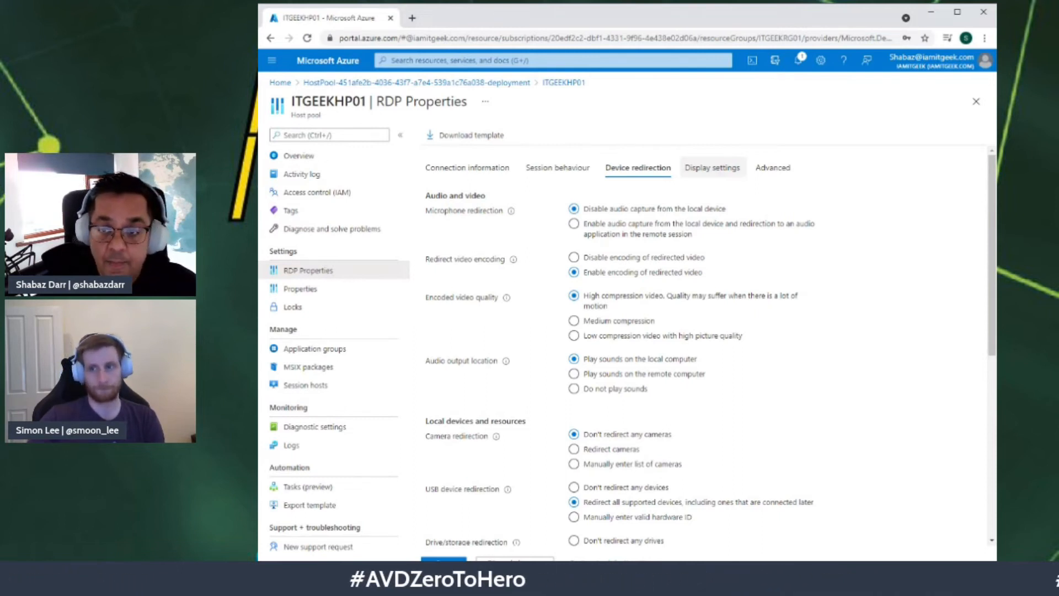
click(713, 168)
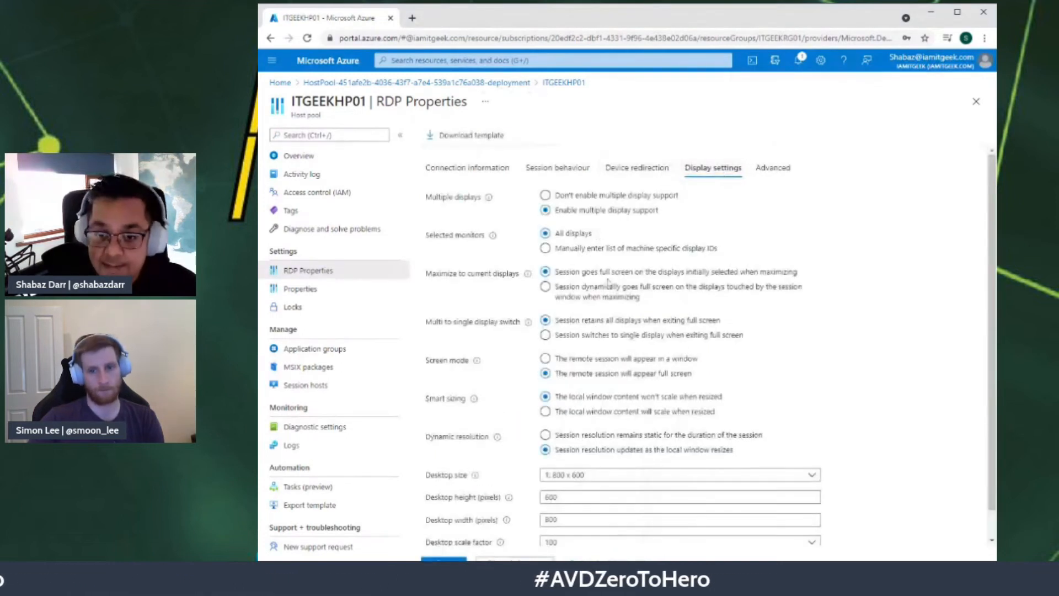
Step: Check desktop size options and the advanced RDP properties, then view Properties and Application groups
scroll(646, 379, down, 1)
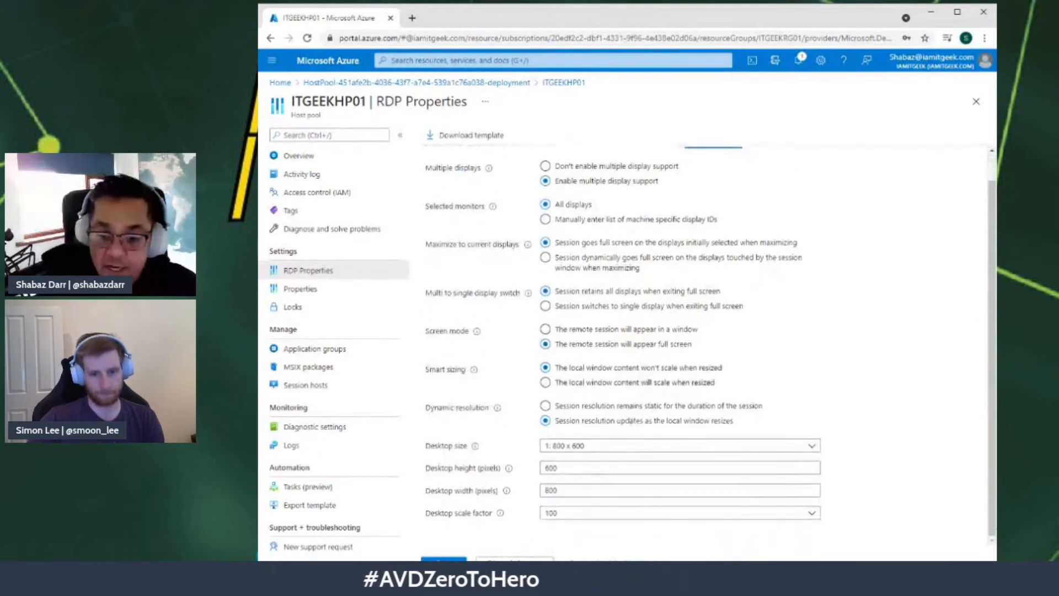
click(657, 457)
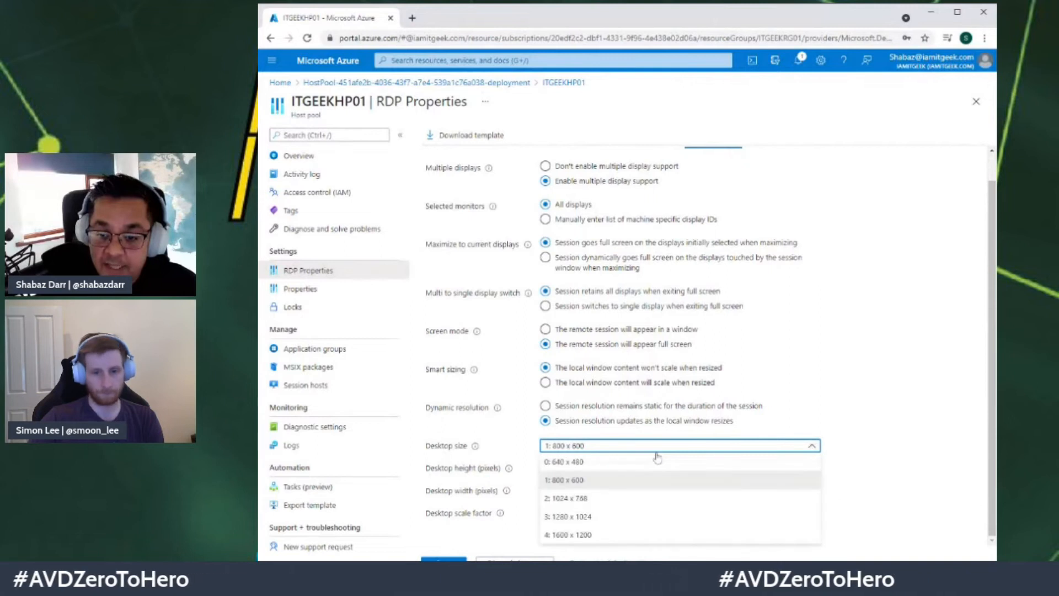
click(833, 389)
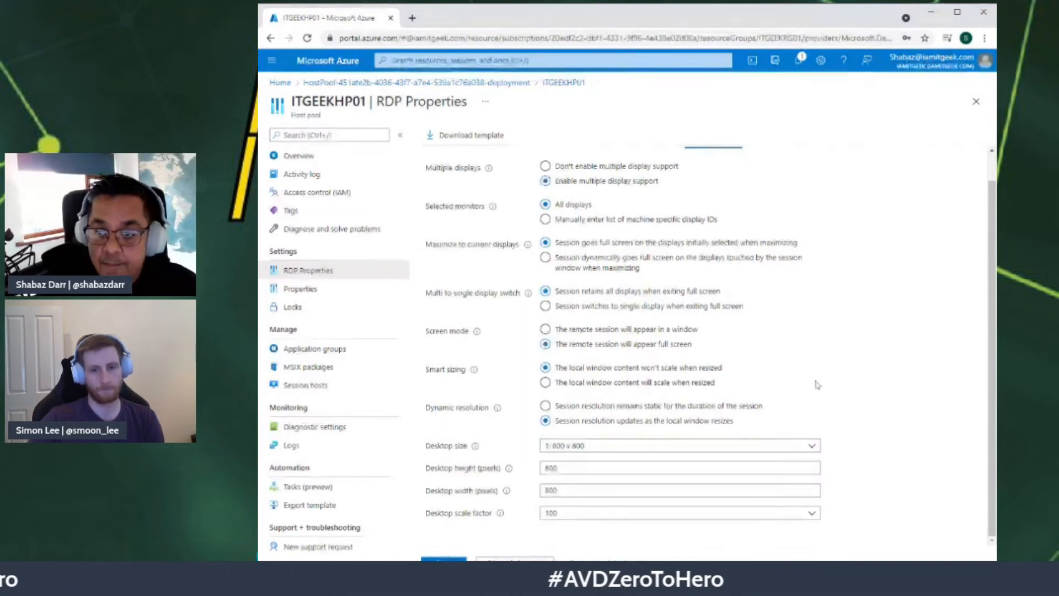
scroll(815, 381, up, 1)
click(772, 169)
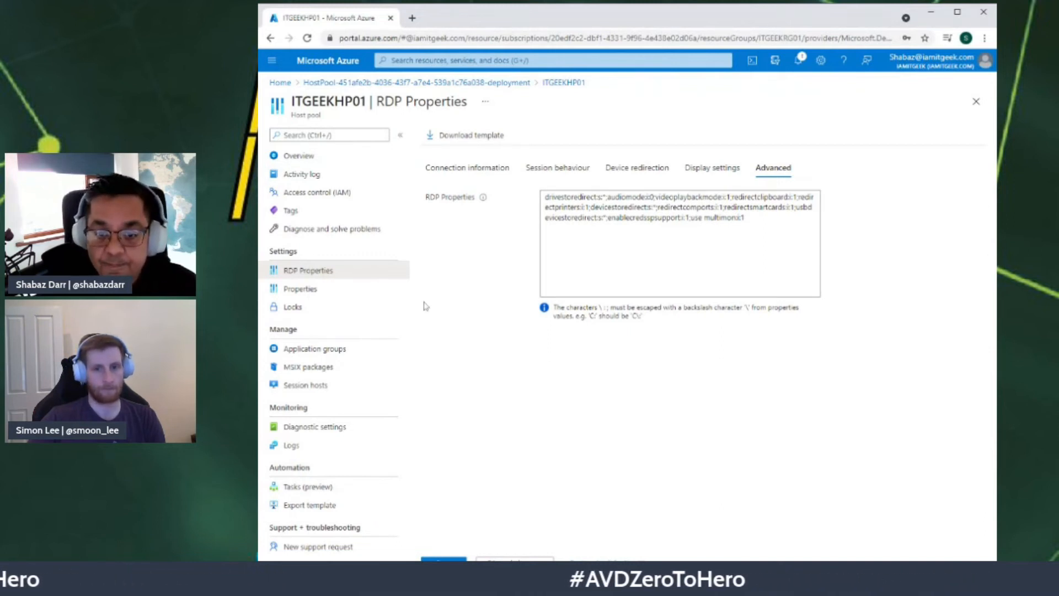
click(330, 288)
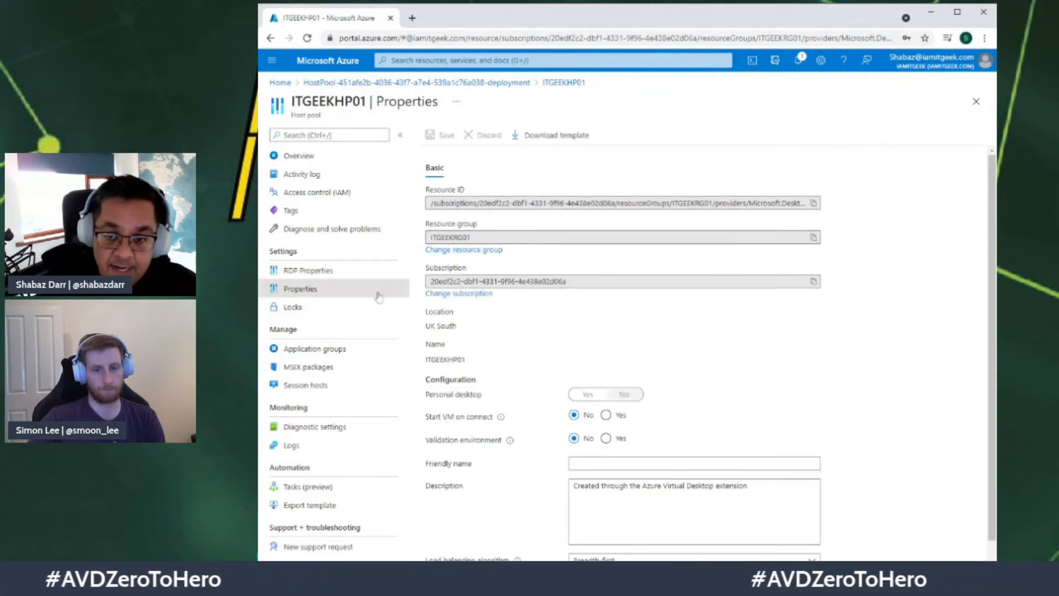
click(327, 353)
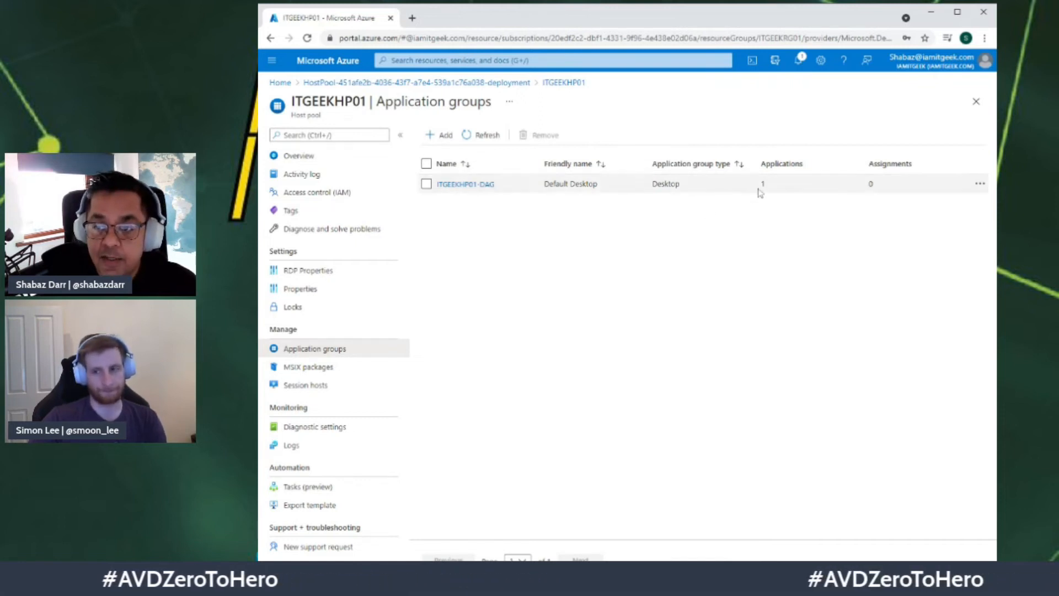
Step: Assign the demo user to ITGEEKHP01-DAG and return to its overview
click(478, 188)
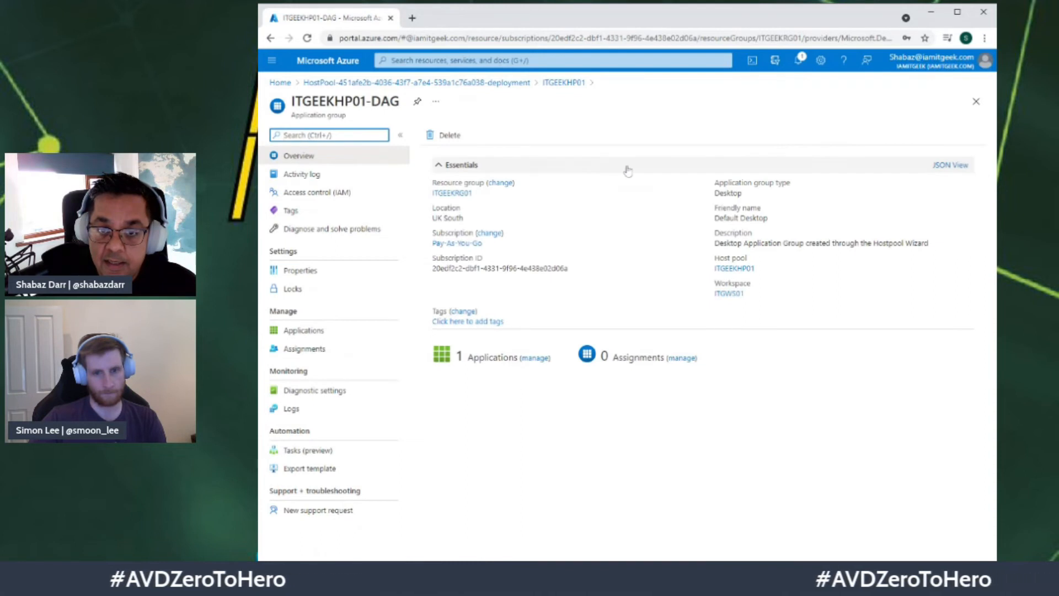
click(307, 351)
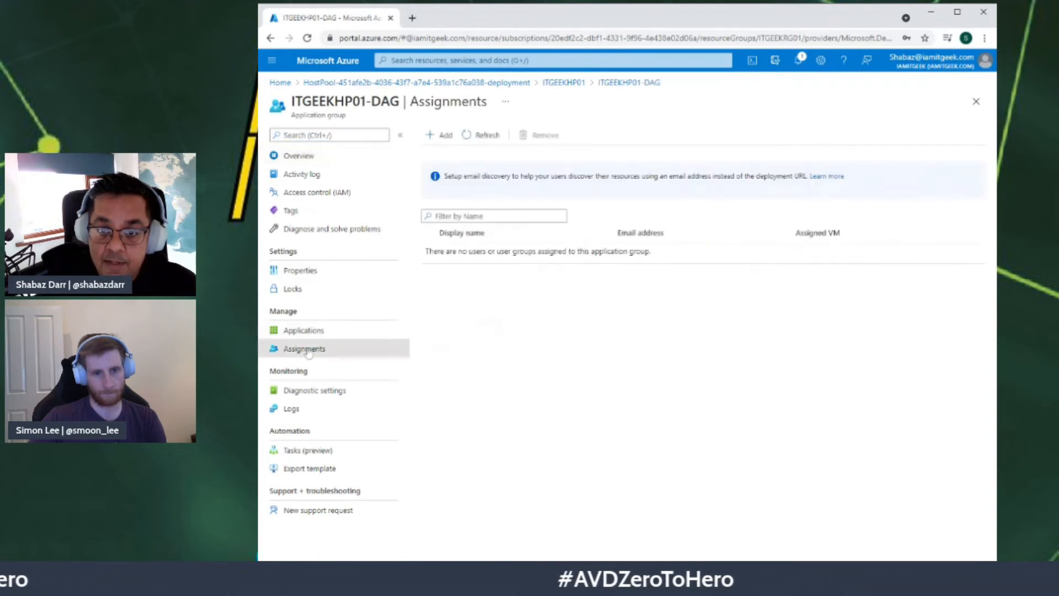
click(443, 141)
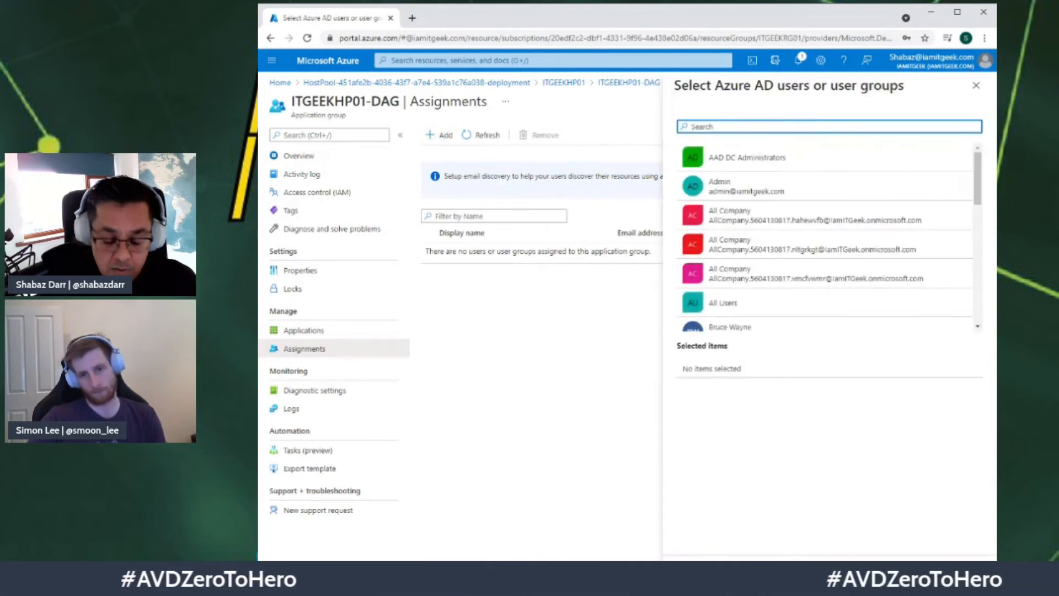
text(bruce)
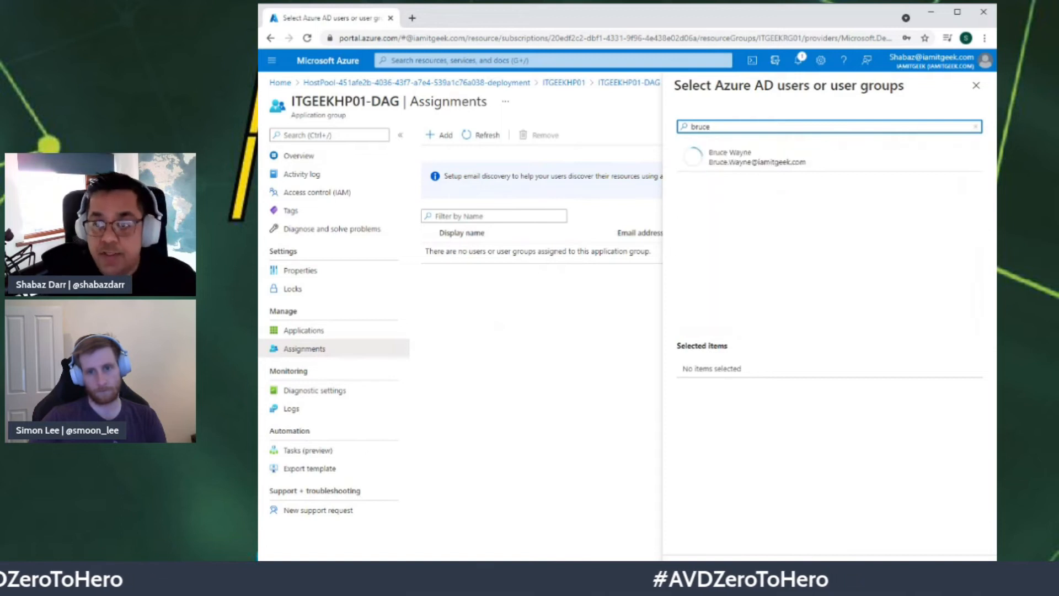
click(728, 161)
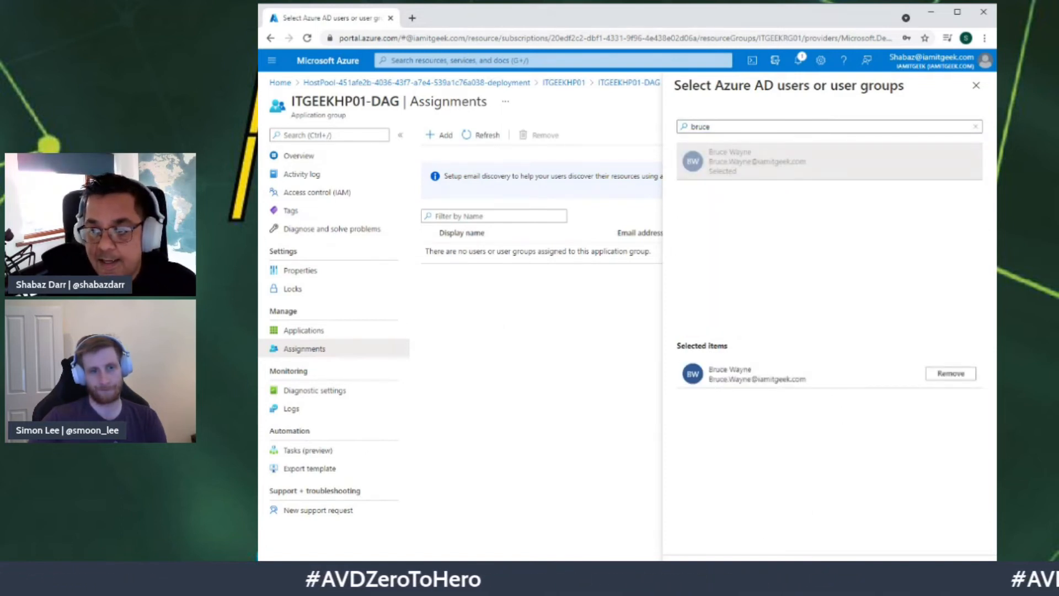
click(701, 571)
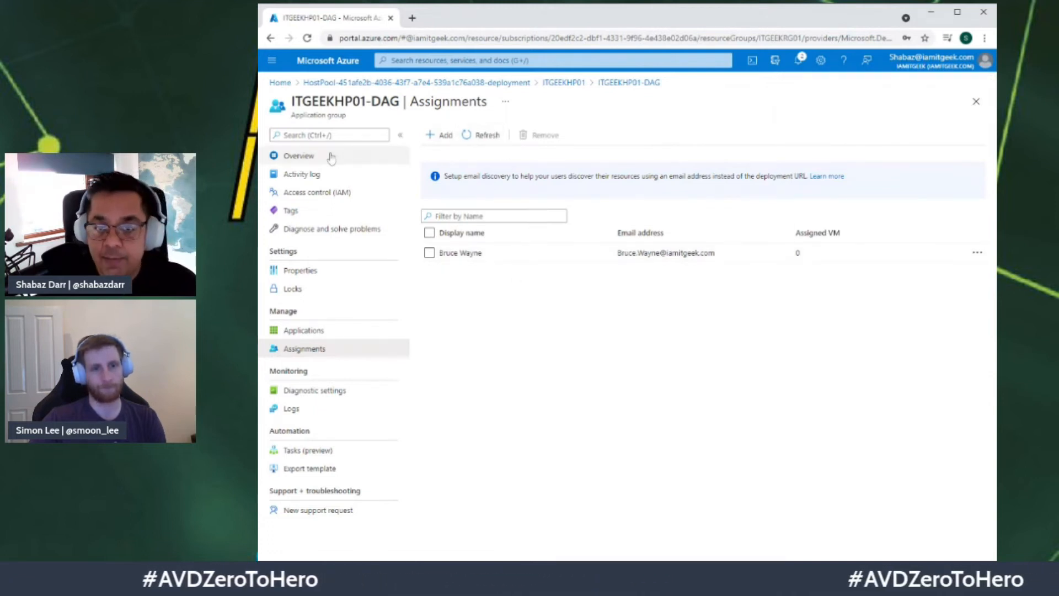
click(300, 156)
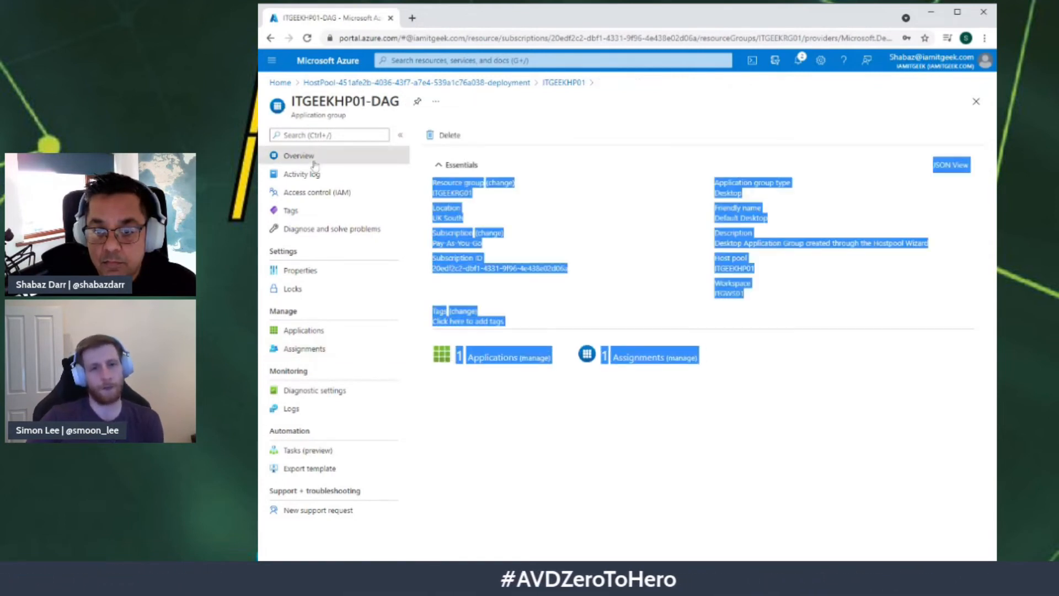
Step: Collapse and re-expand the Essentials section of the ITGEEKHP01-DAG overview
click(650, 172)
click(622, 170)
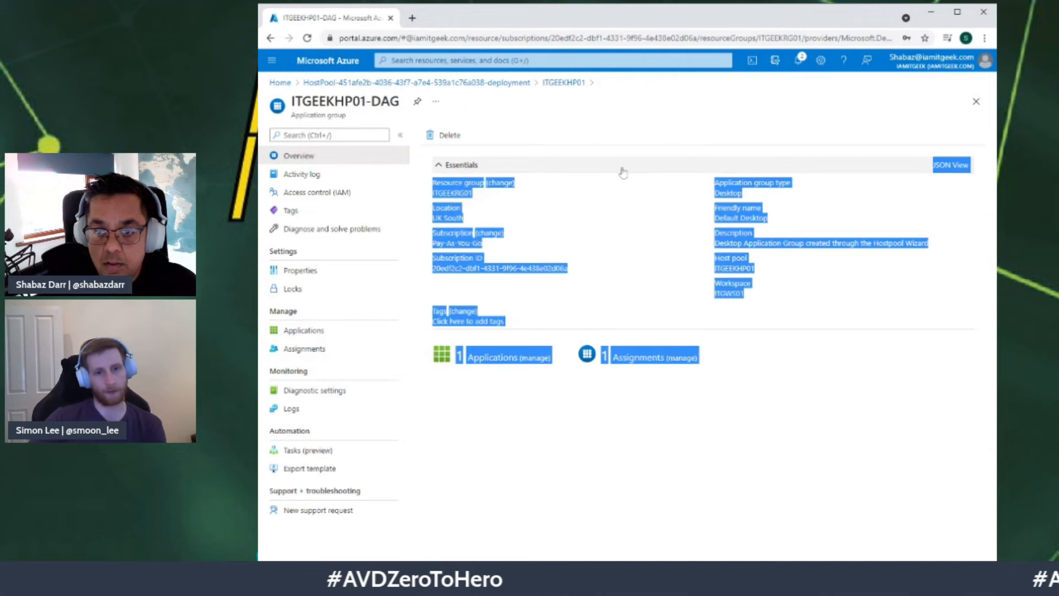
click(514, 417)
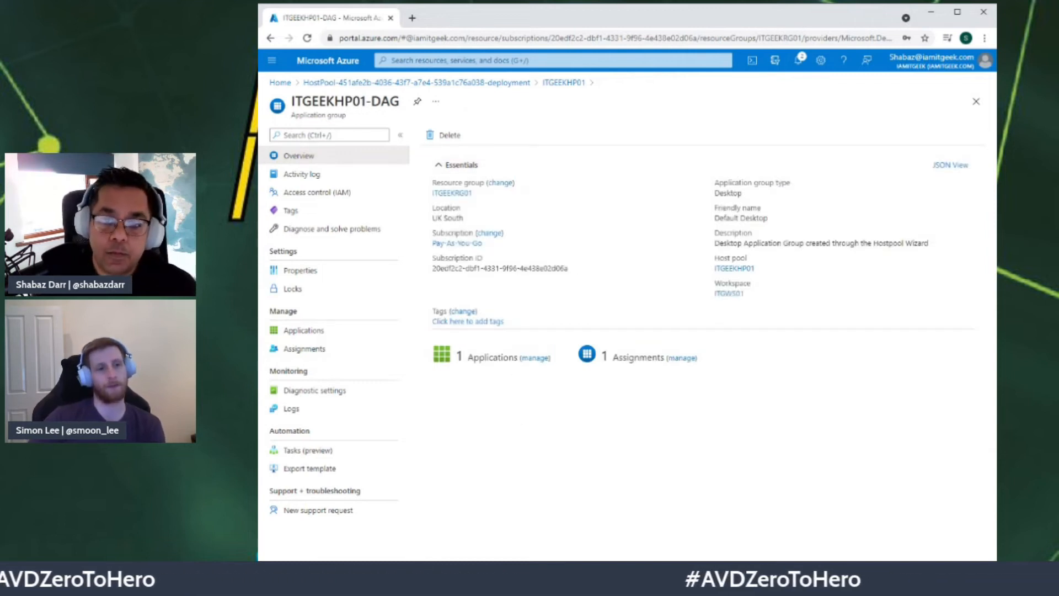
Step: Recheck the single assignment, browse the user picker without adding anyone, then view MSIX packages
click(301, 348)
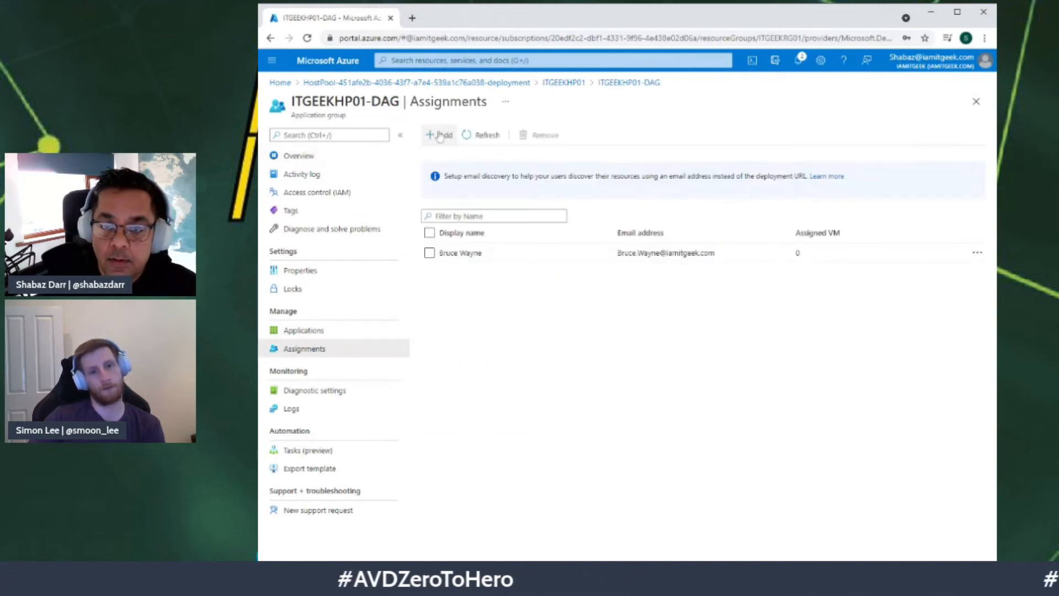
click(440, 135)
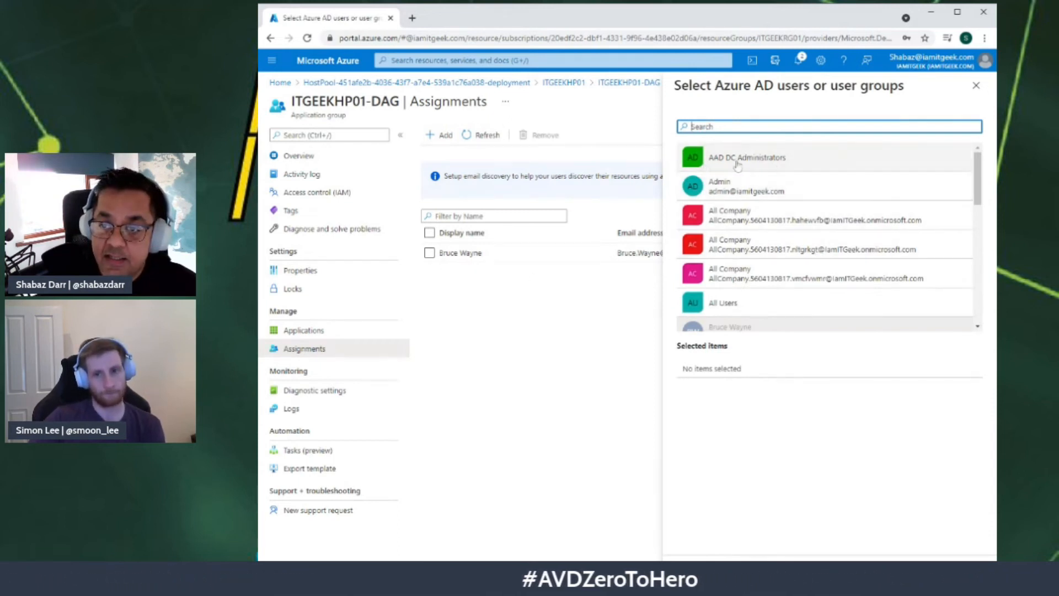
scroll(737, 165, down, 2)
scroll(739, 232, up, 1)
scroll(739, 257, down, 1)
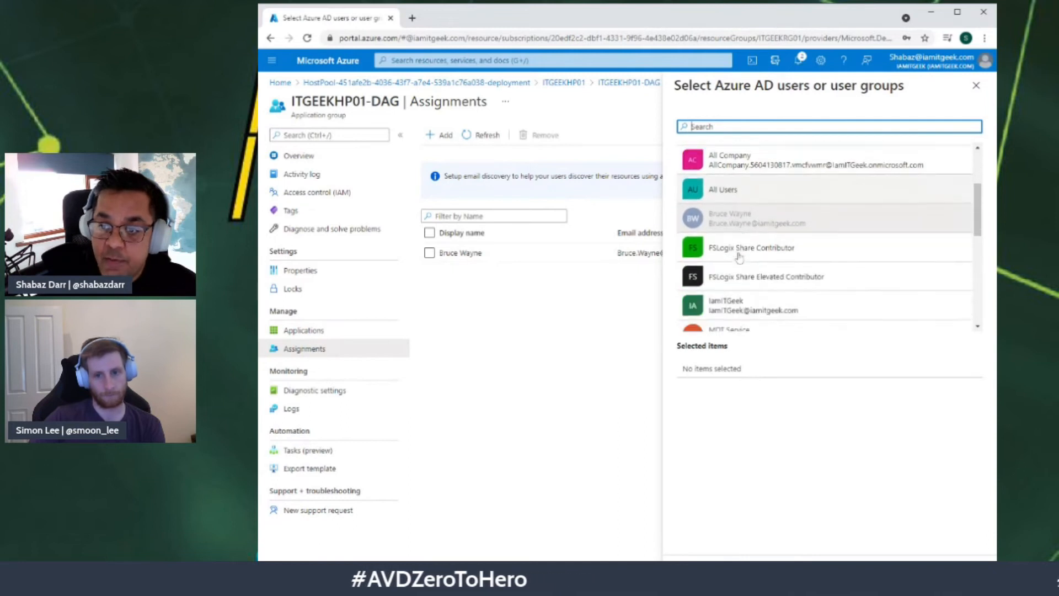
scroll(739, 257, down, 2)
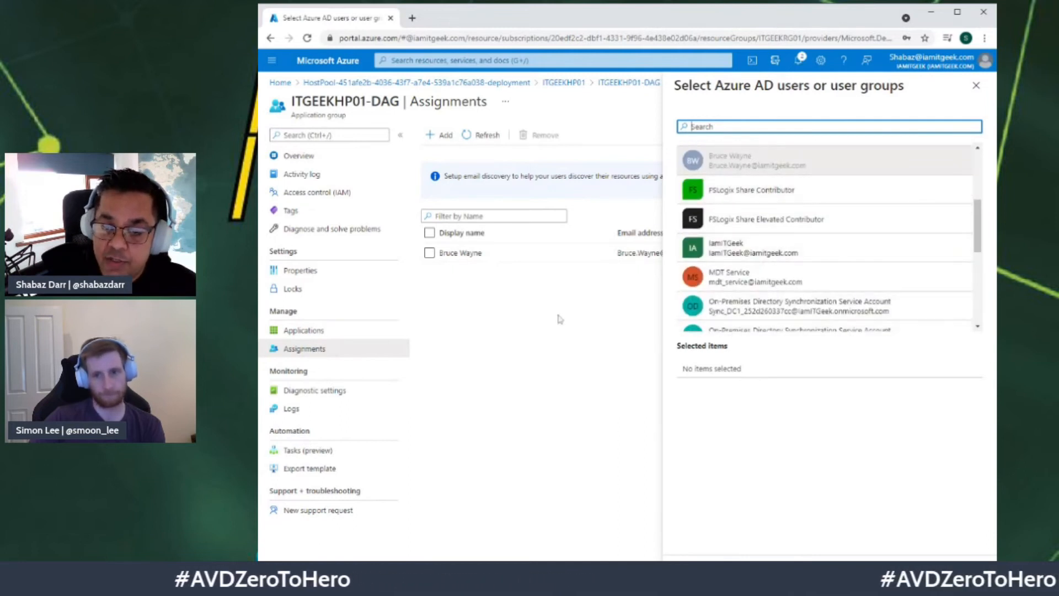
click(976, 87)
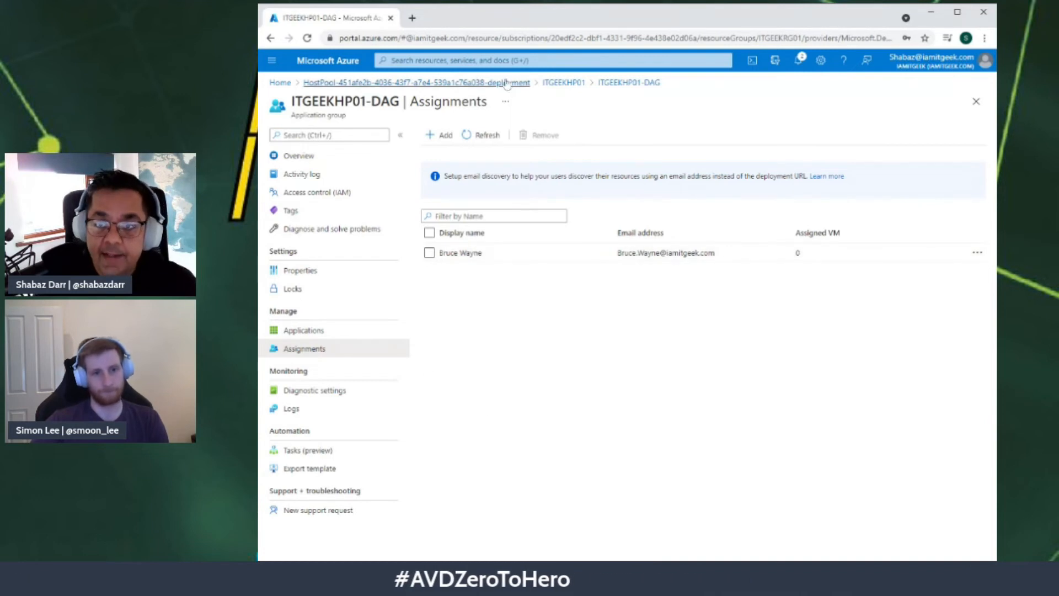
click(577, 86)
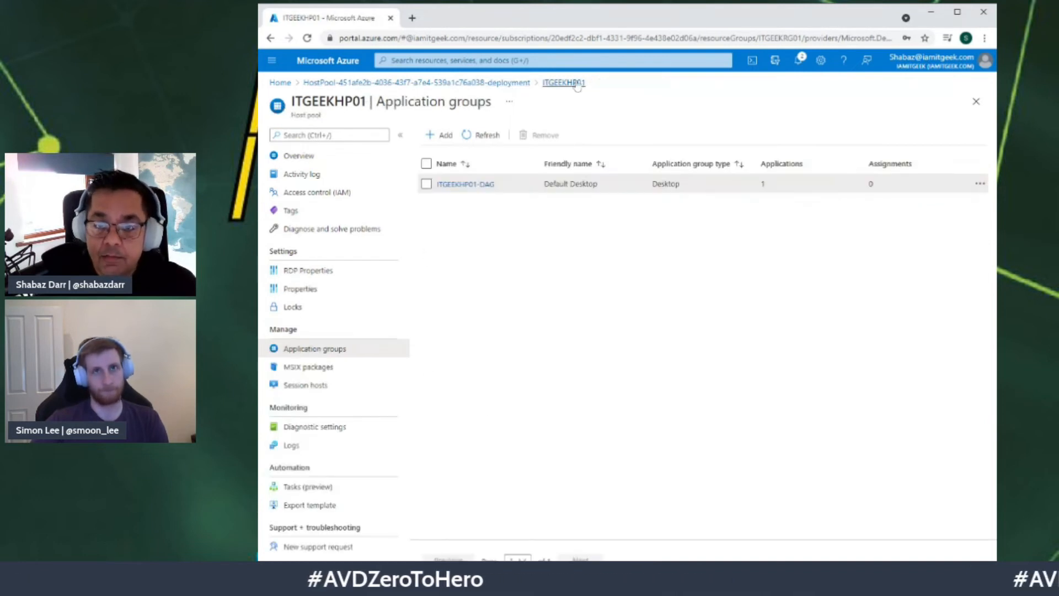
click(323, 369)
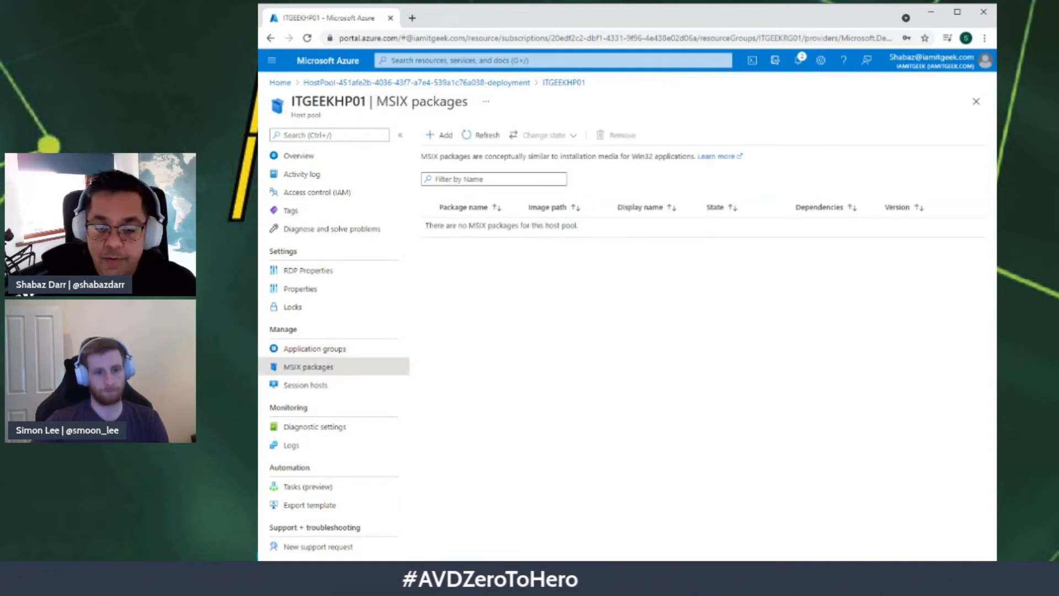
Step: Review the three session hosts and ITGVDI-0.iamitgeek.com details, then return to the deployment overview
click(324, 386)
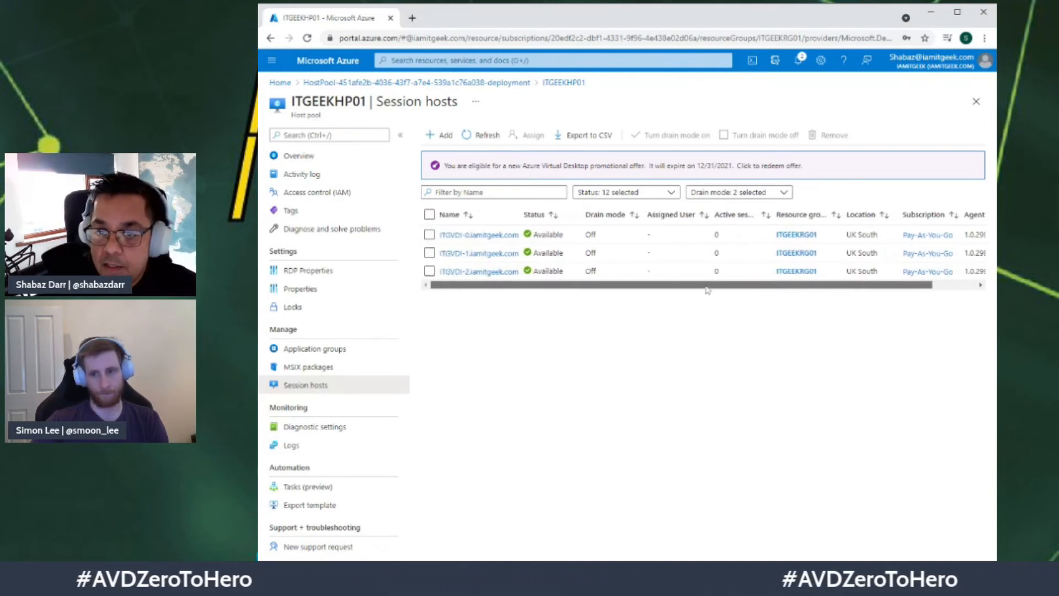
click(444, 235)
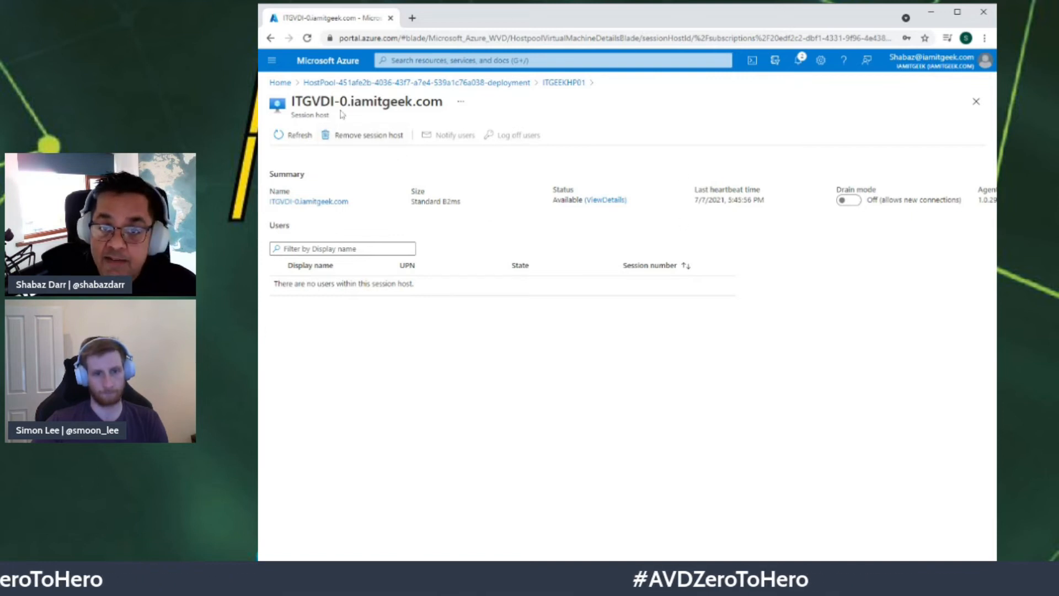
click(512, 84)
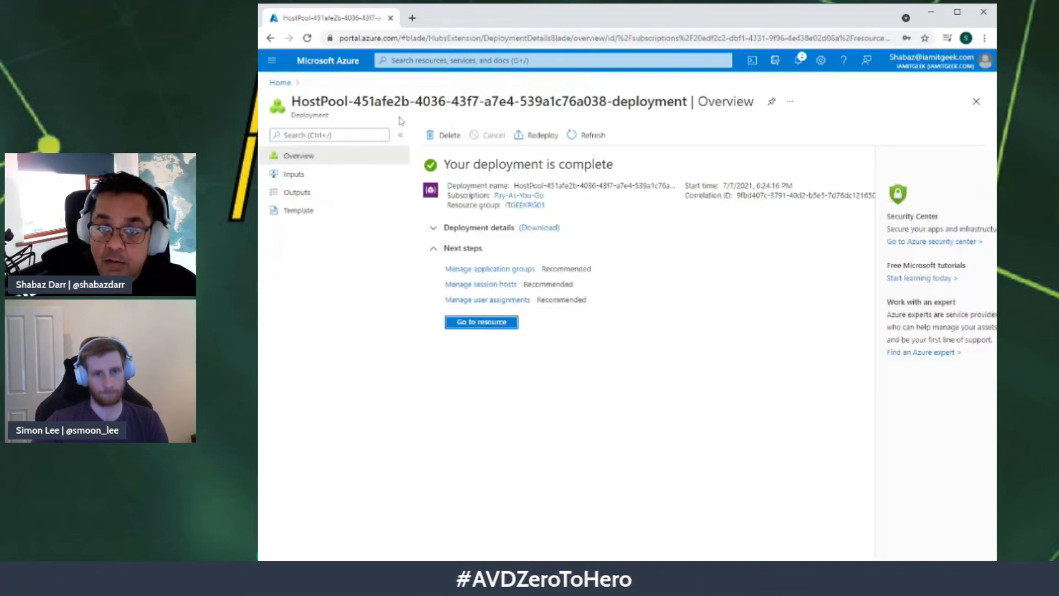
Step: Inspect ITGEEKHP01's ITGEEKHP01-DAG application group and its SessionDesktop application
click(462, 325)
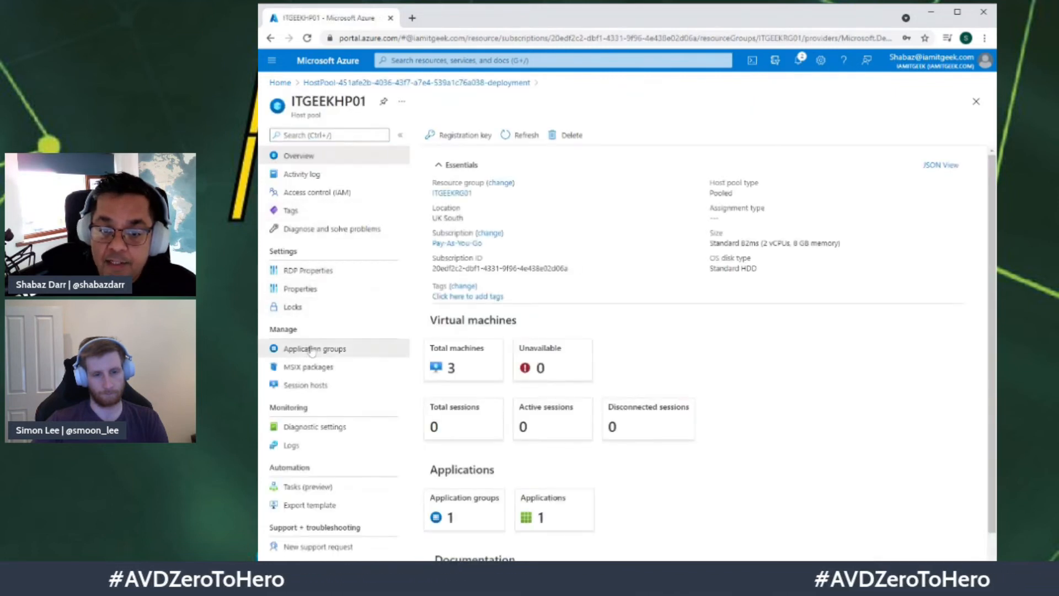
click(313, 349)
click(465, 184)
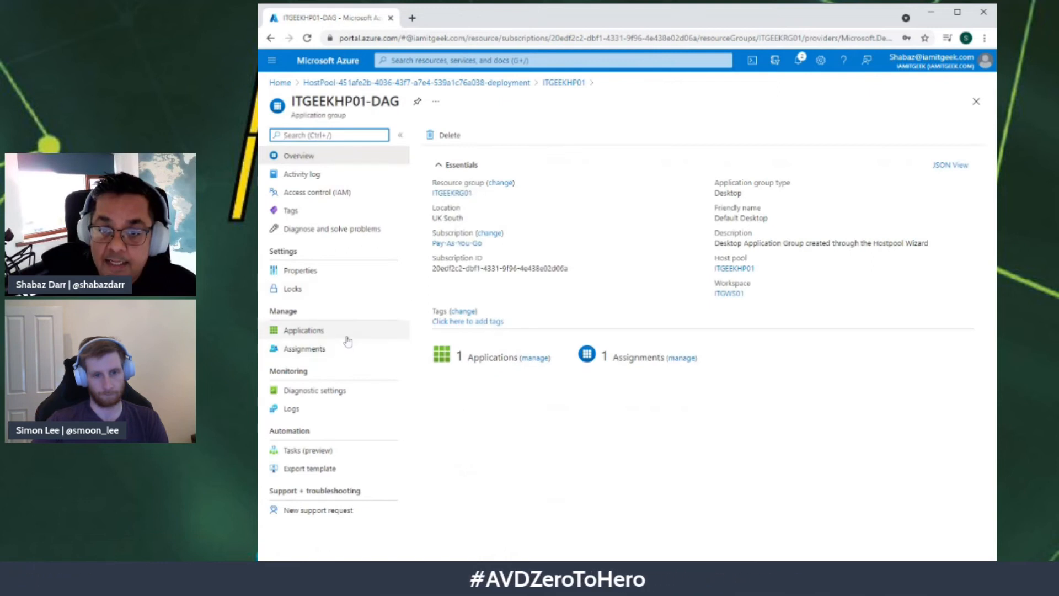
click(303, 330)
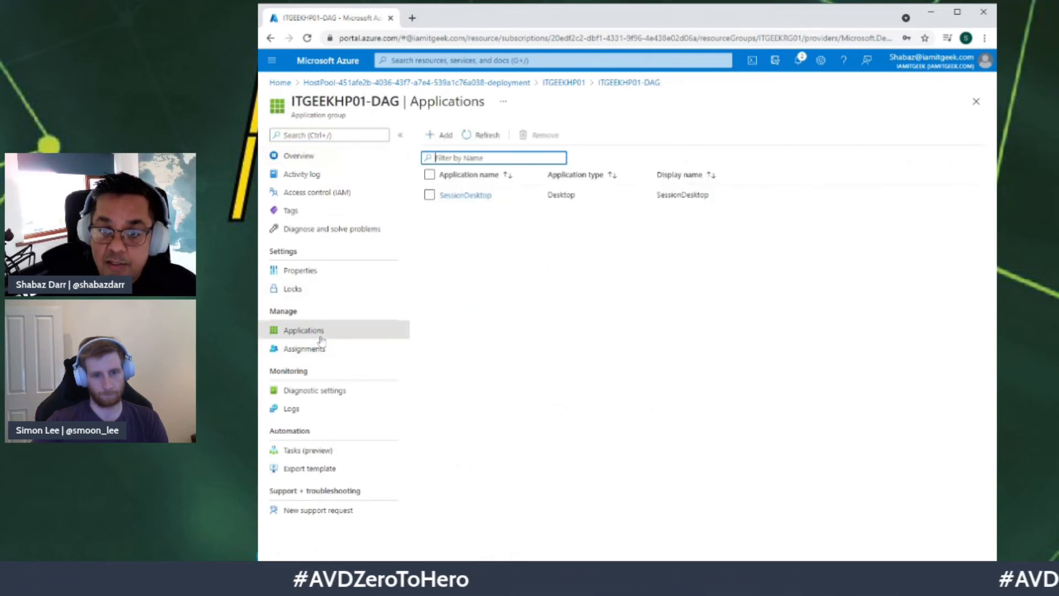
click(466, 201)
click(297, 157)
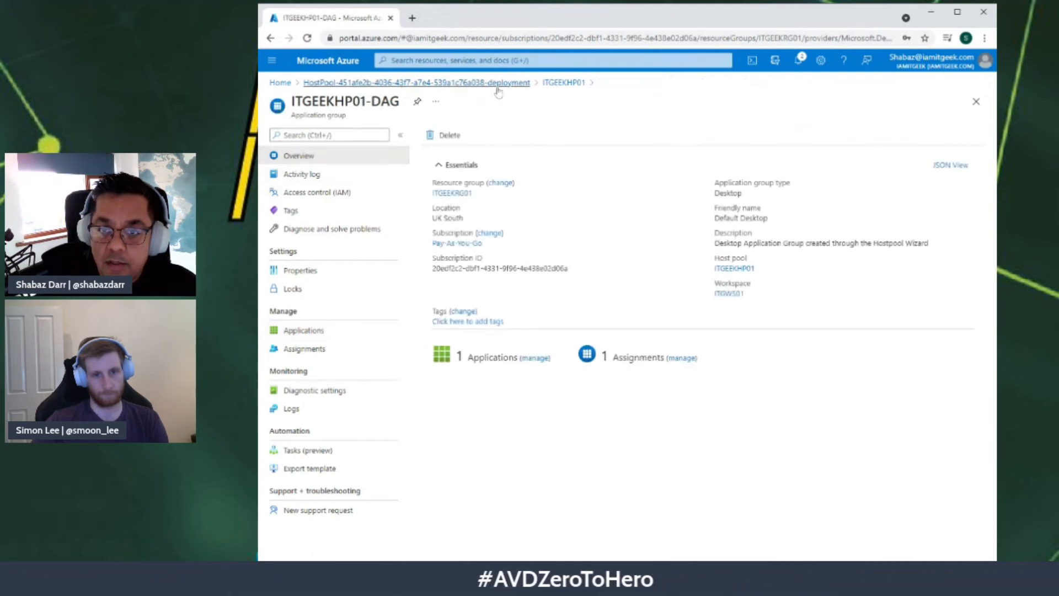
Step: Check ITGEEKHP01's session hosts, viewing ITGVDI-0 and returning to the list
click(565, 86)
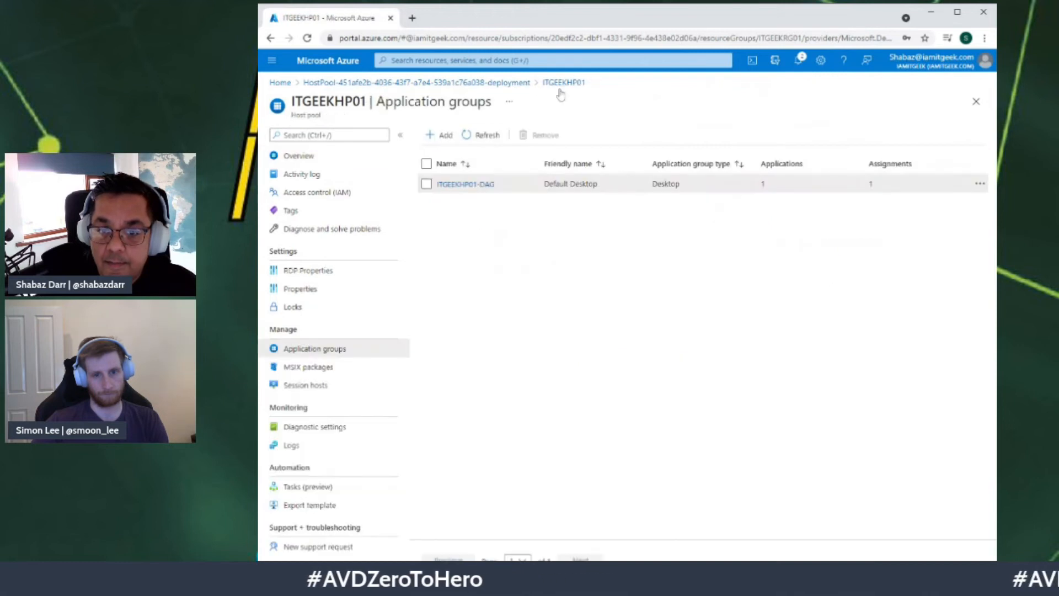
click(290, 386)
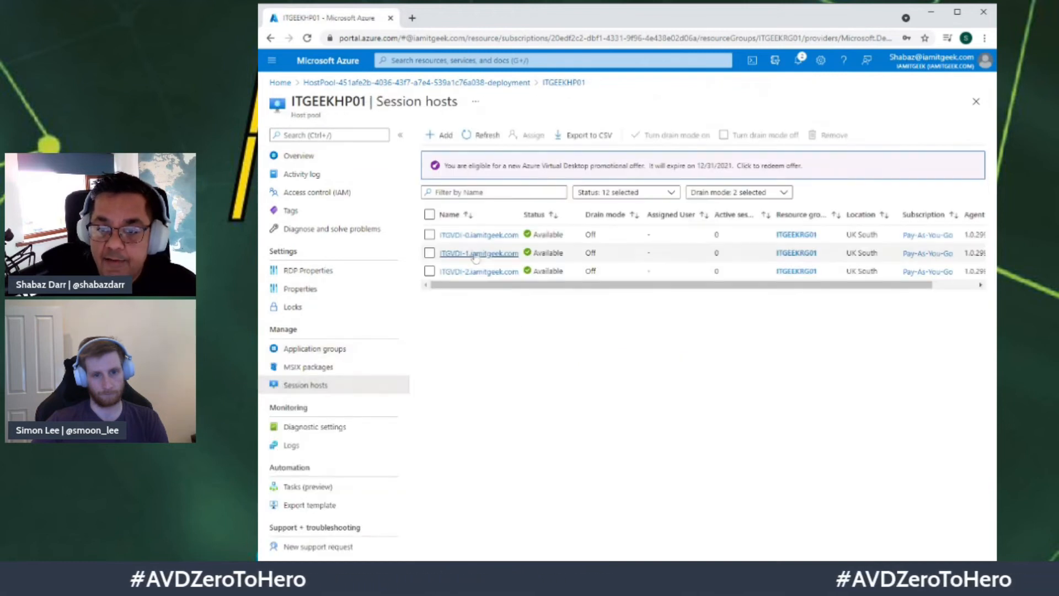
click(474, 235)
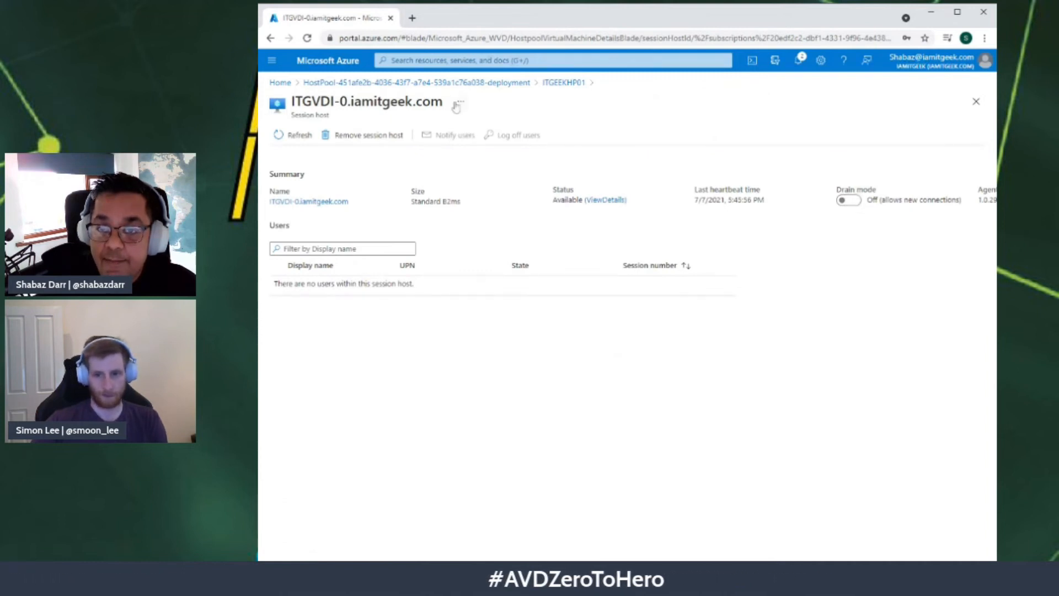
click(571, 88)
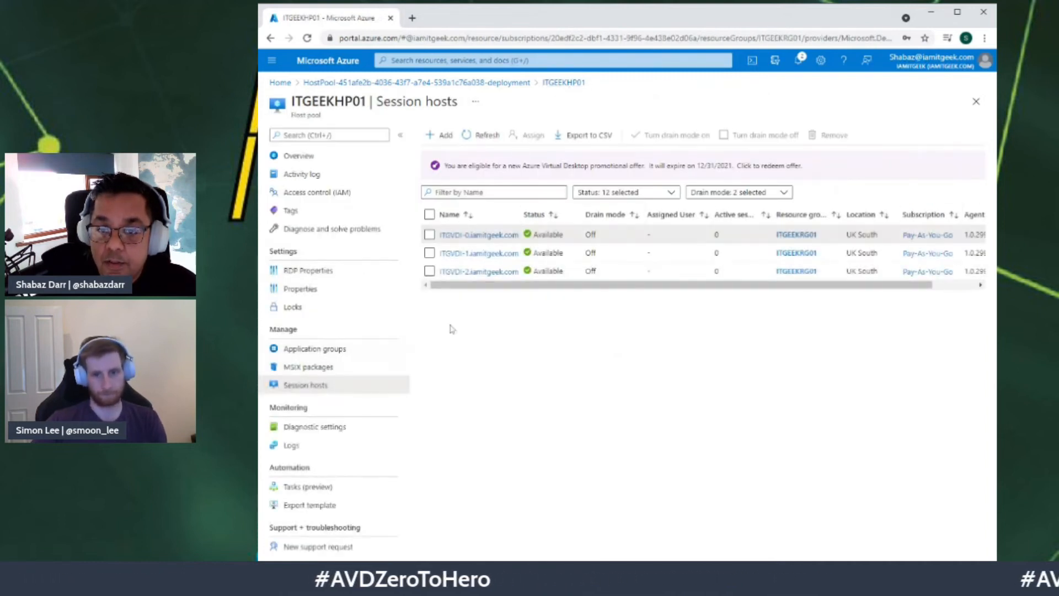
Step: Select ITGVDI-0 and verify in its details that no users are connected
click(430, 234)
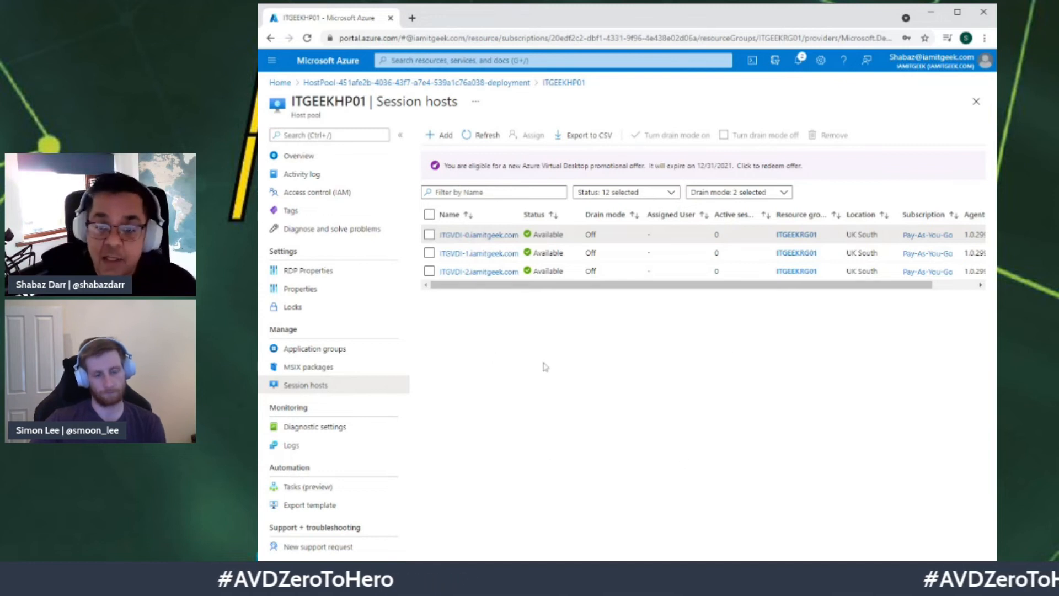
click(474, 235)
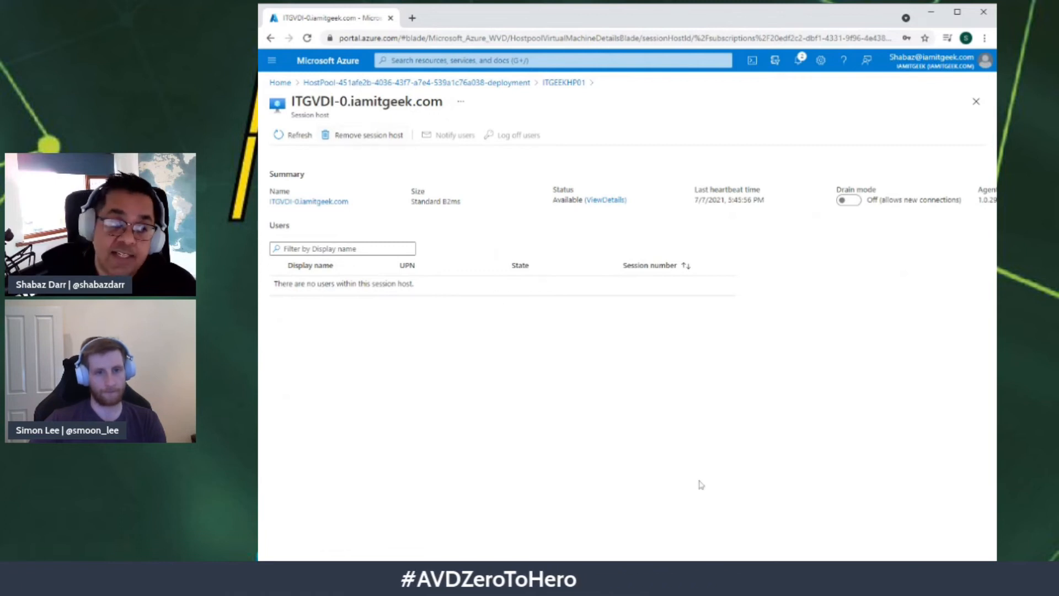
click(573, 84)
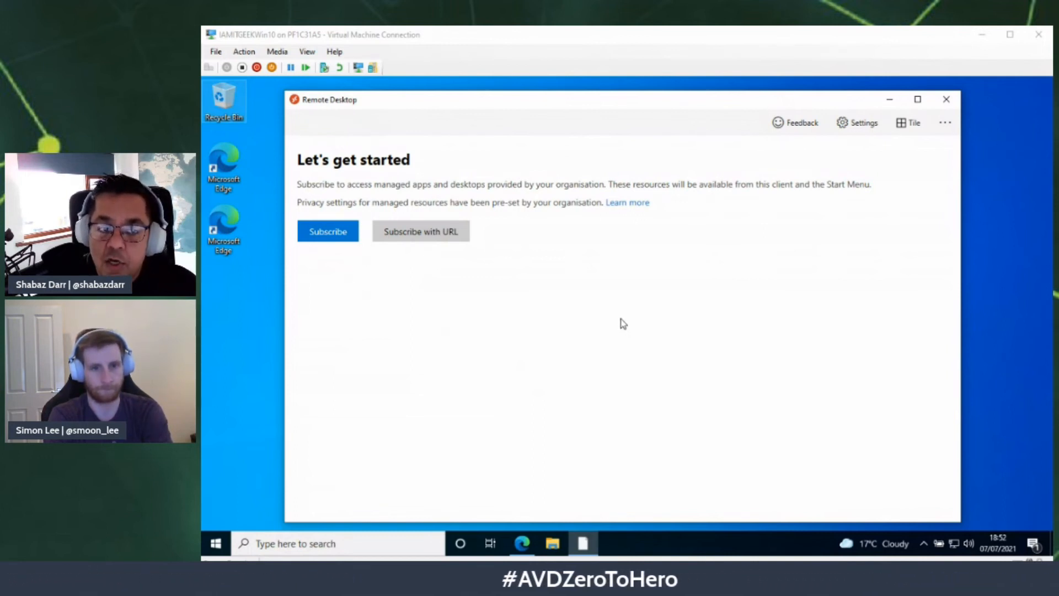
Step: Subscribe to the organisation's workspace from the Remote Desktop client's Let's get started page
click(340, 233)
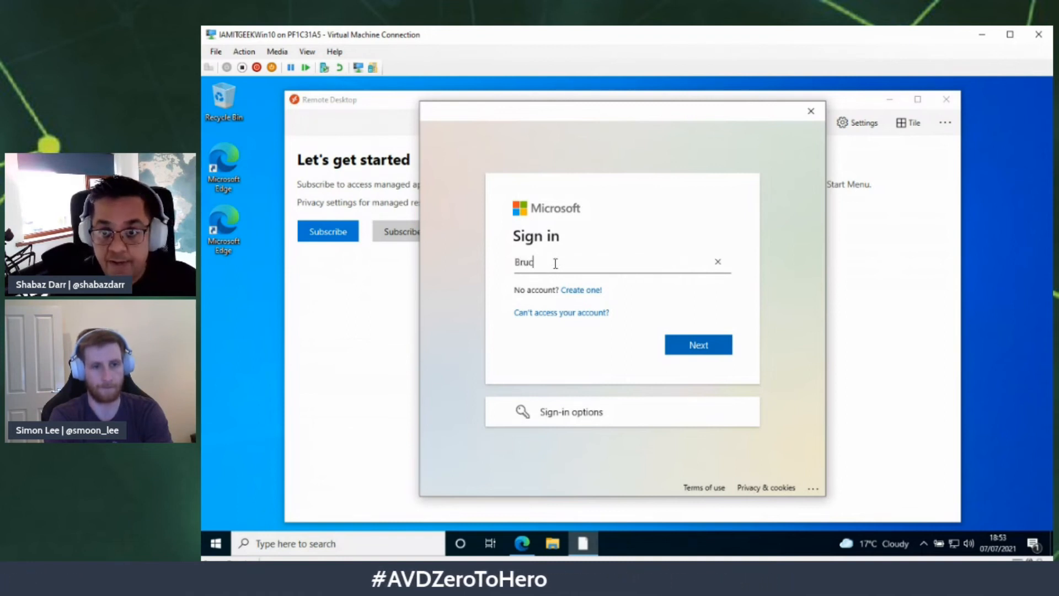
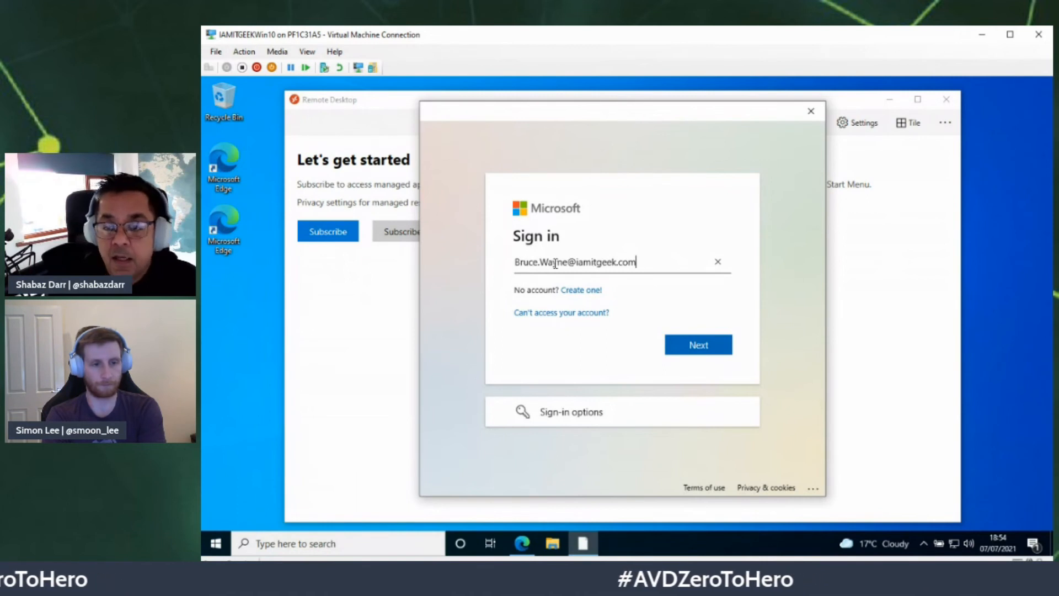
Step: Enter the test user's e-mail address, continue, and type the account password
click(691, 344)
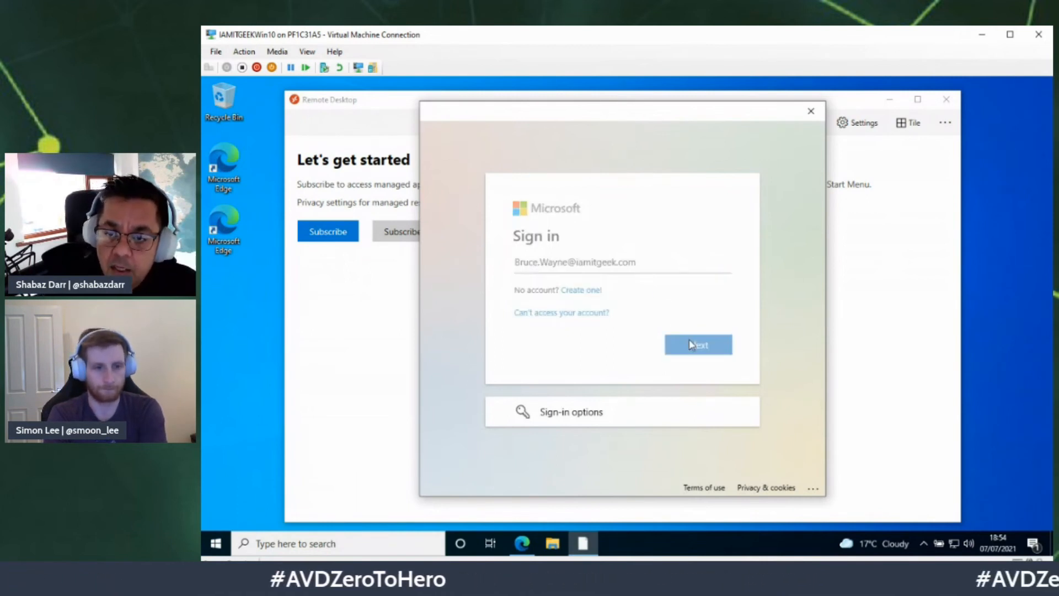
text(•••••••••••)
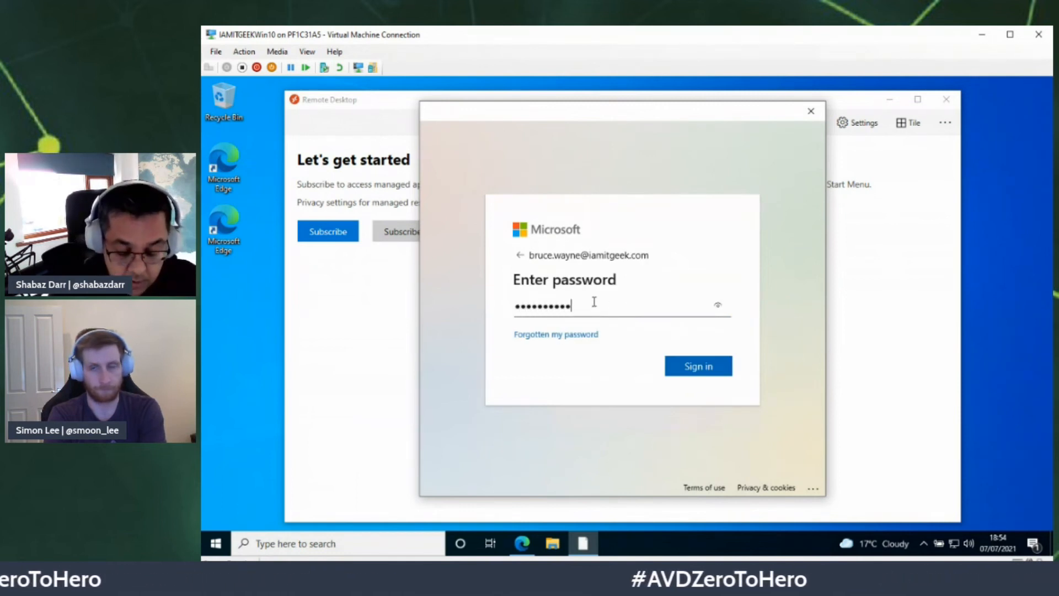
Step: Complete sign-in and choose 'No, sign in to this app only'
click(693, 370)
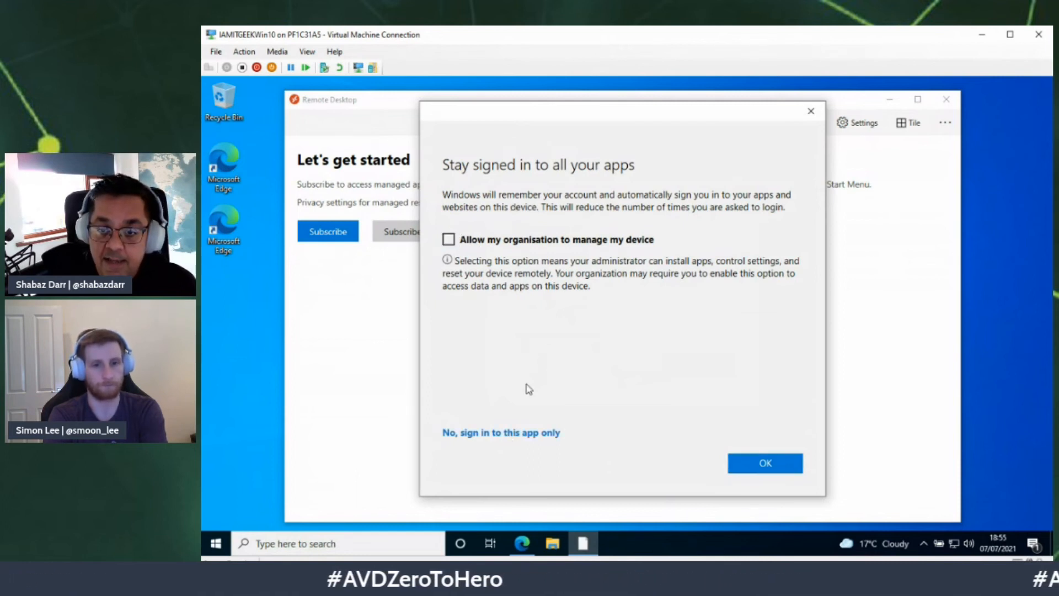
click(523, 433)
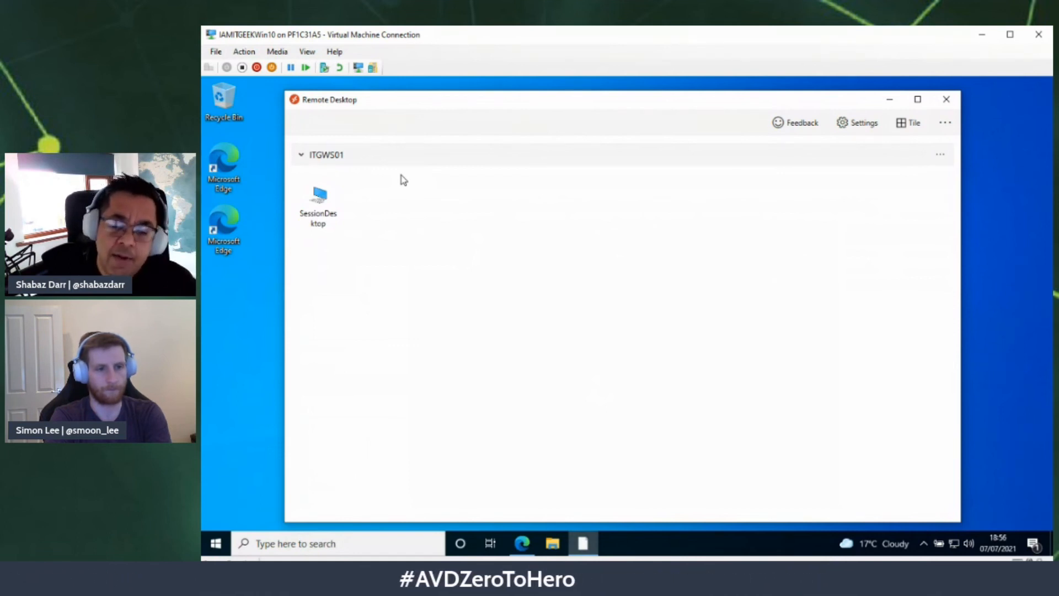
Step: Launch SessionDesktop from ITGWS01 and connect using the user's password
double_click(334, 208)
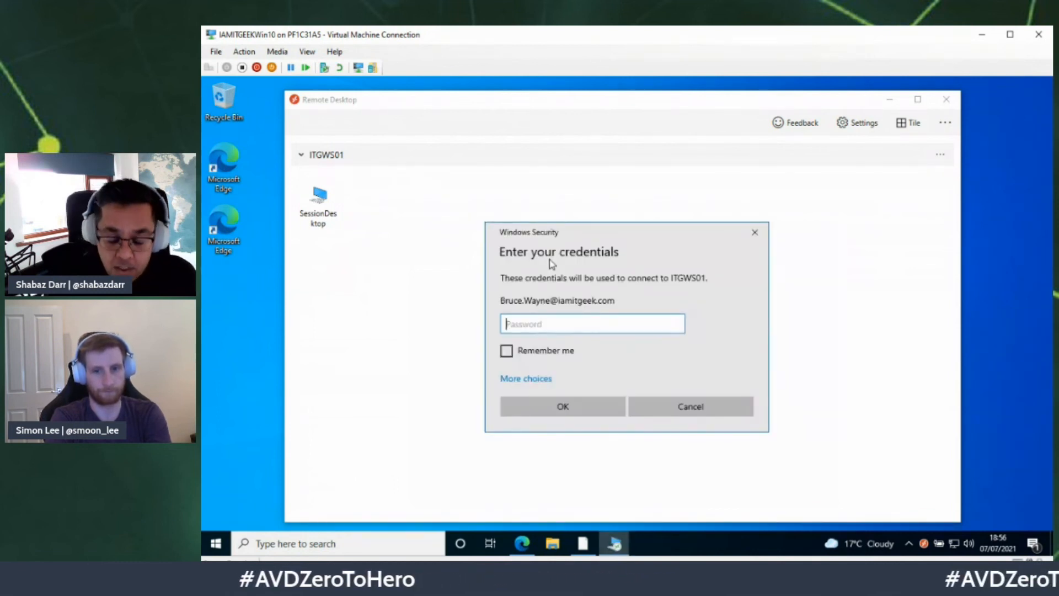
text(••••••••••••)
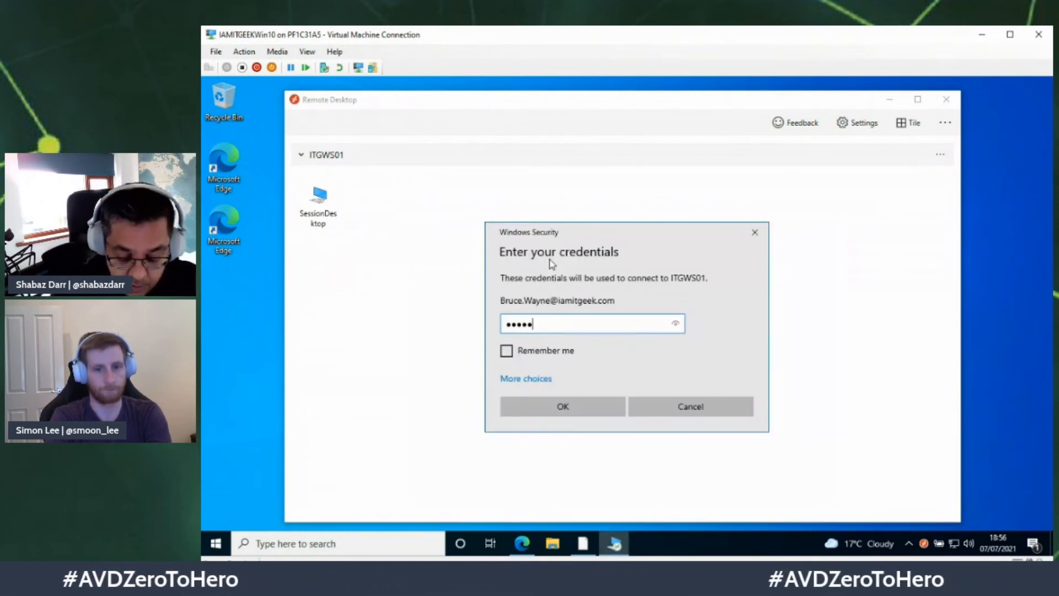
text(•)
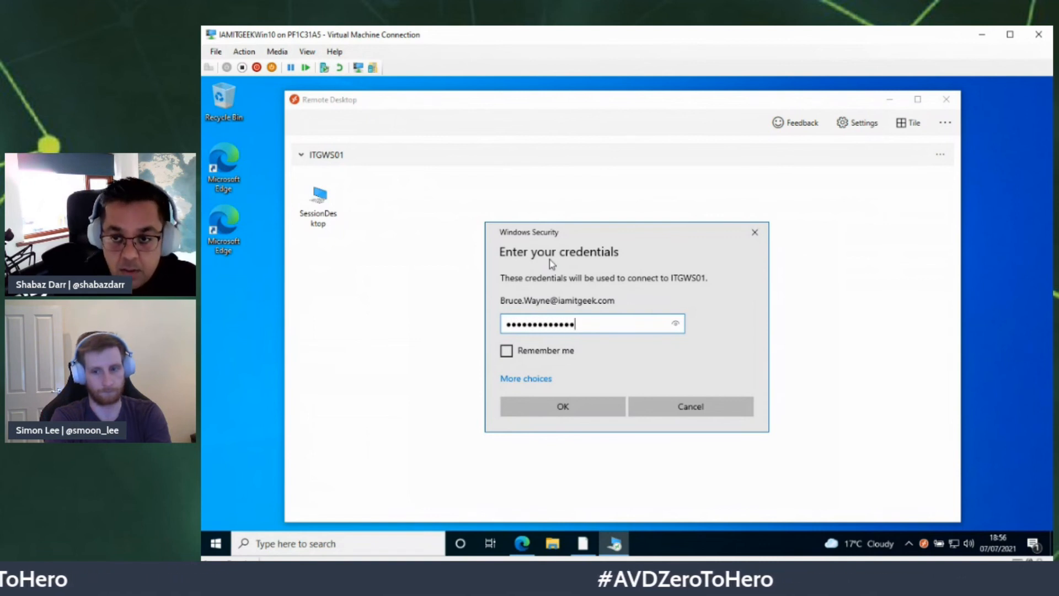
click(563, 406)
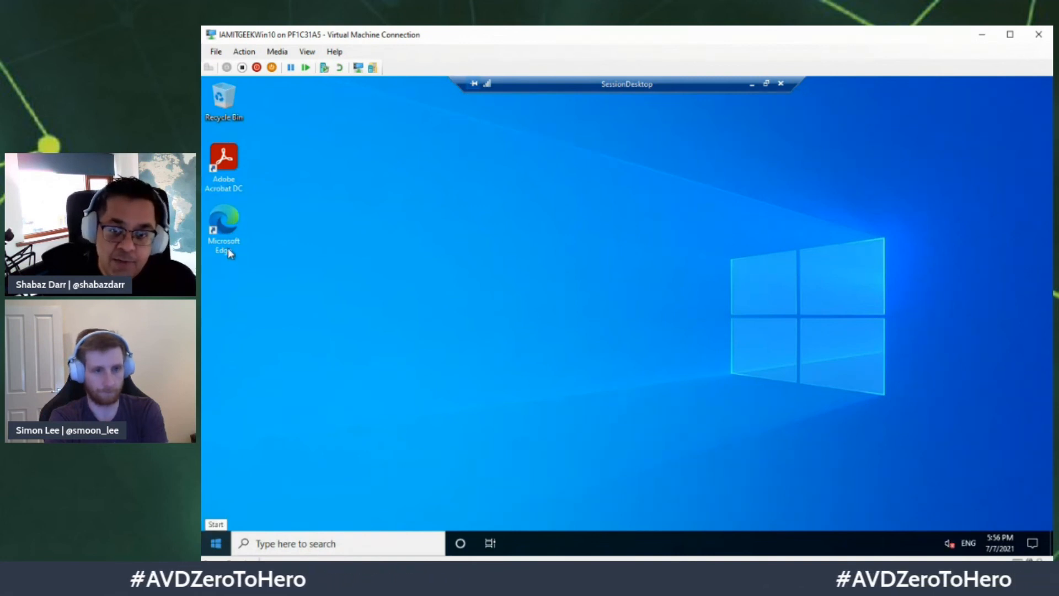
click(217, 543)
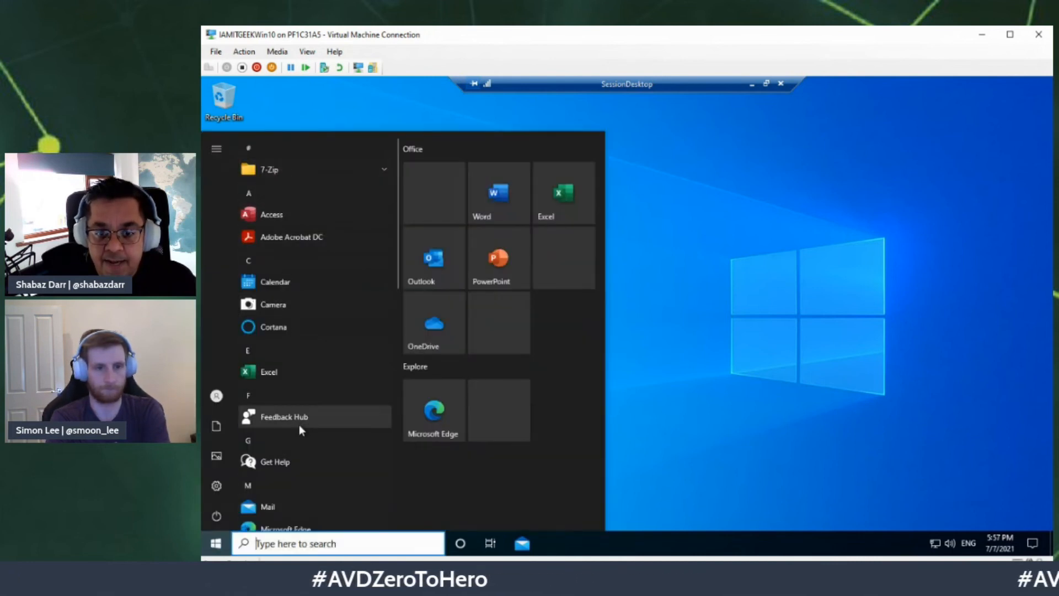
Step: Browse the installed apps list, then sign out of the SessionDesktop session
scroll(299, 425, down, 5)
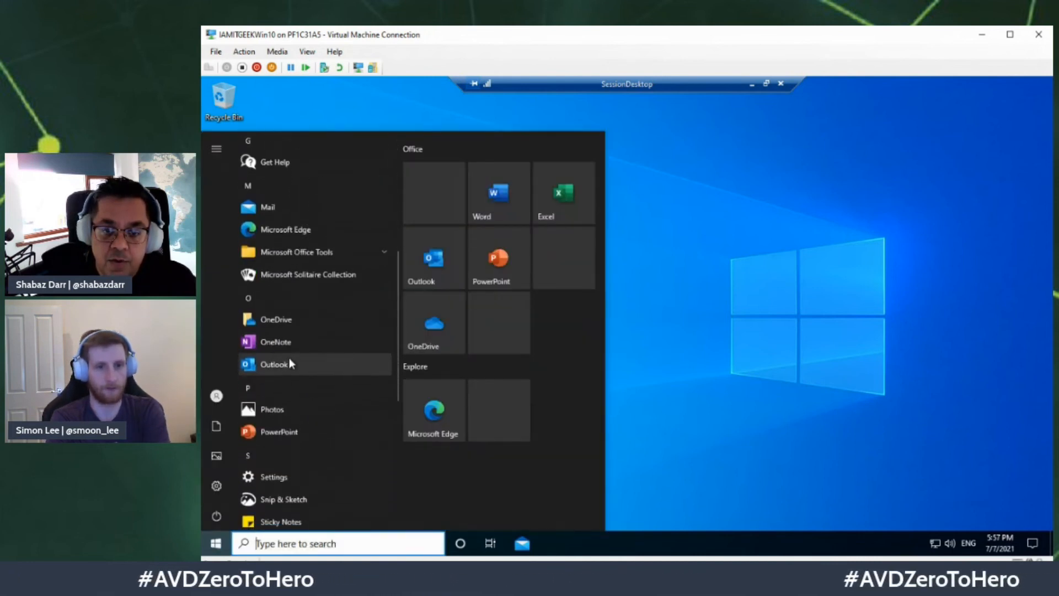
scroll(296, 429, down, 3)
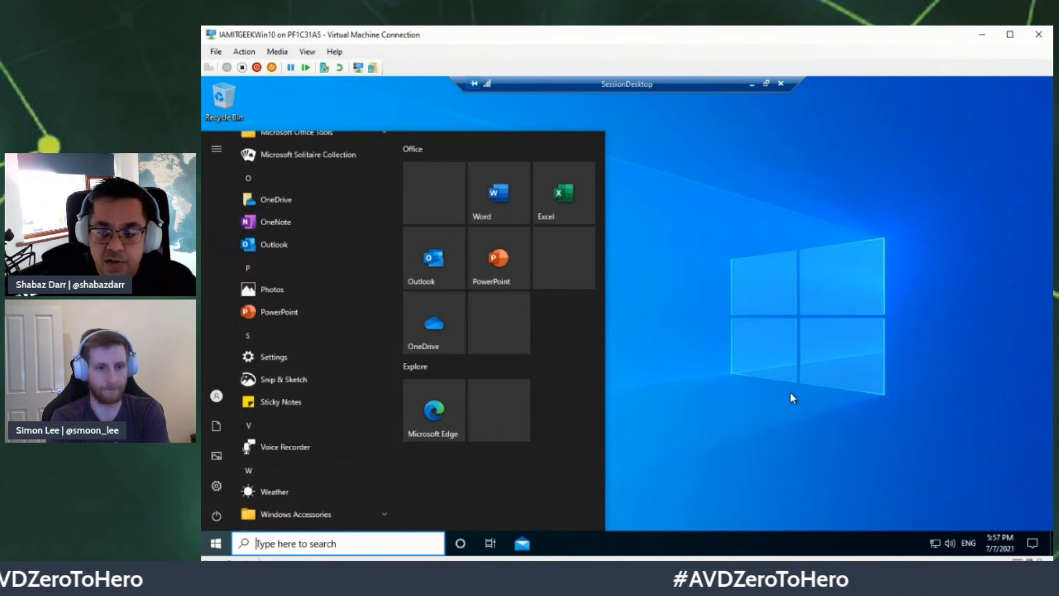
click(791, 393)
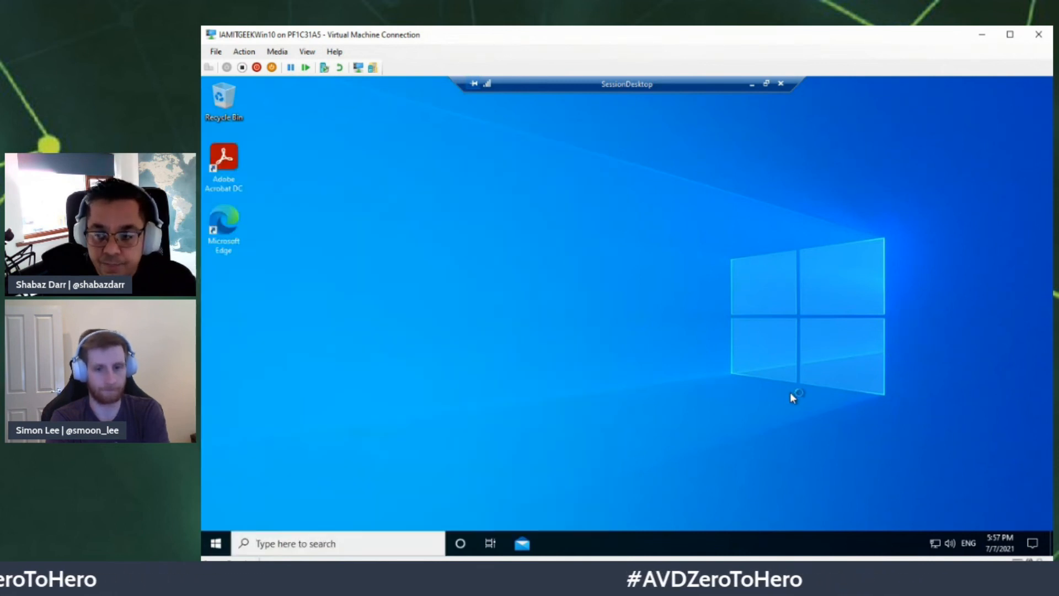
right_click(222, 536)
mouse_move(370, 508)
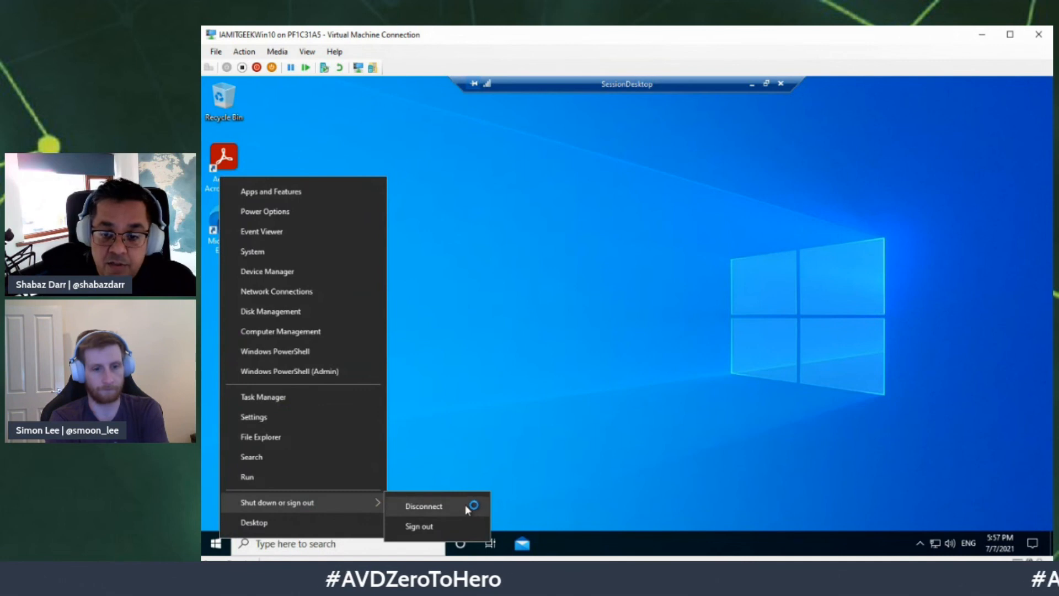
click(426, 526)
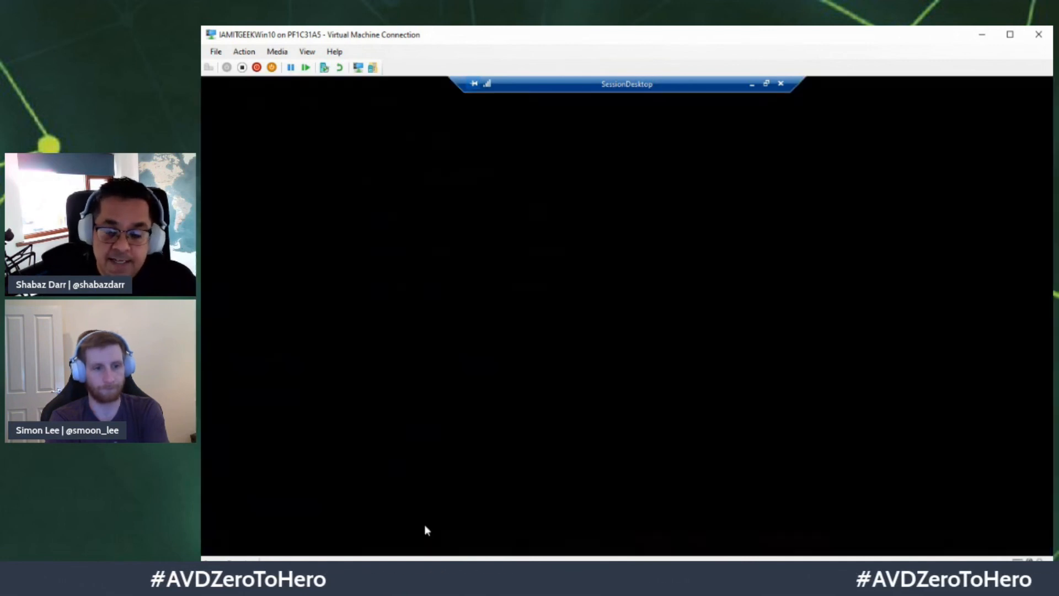